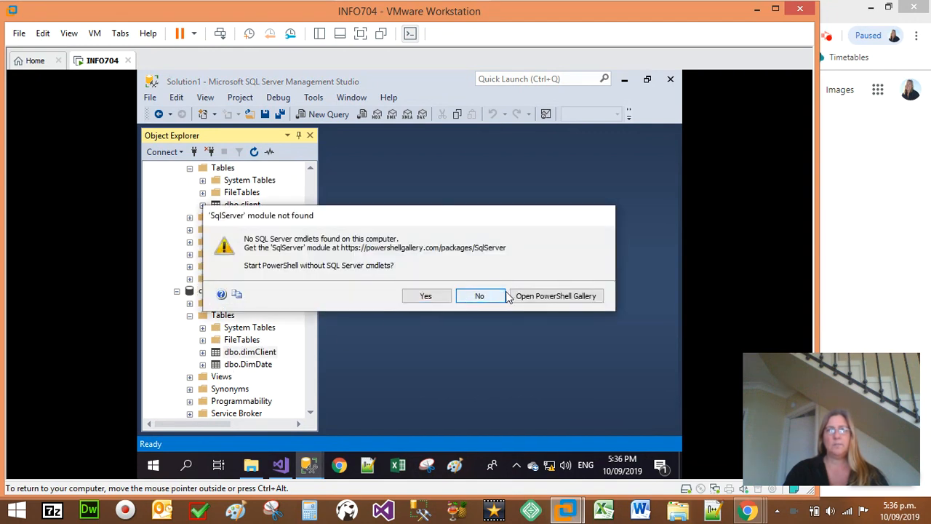
Step: Decline starting PowerShell and view the top 1000 rows of clientDW's dbo.dimClient table, closing the query when done
{"action": "left_click", "coordinate": [482, 298]}
{"action": "right_click", "coordinate": [260, 354]}
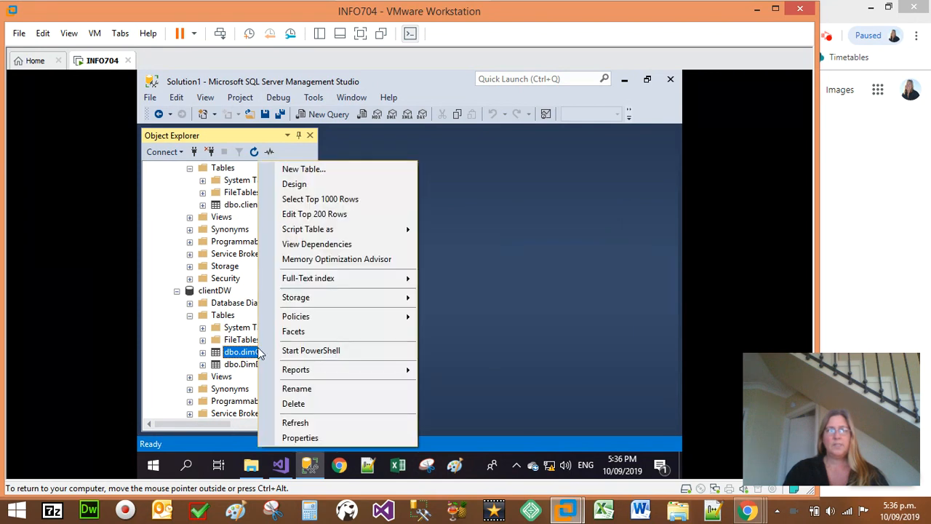
{"action": "left_click", "coordinate": [324, 201]}
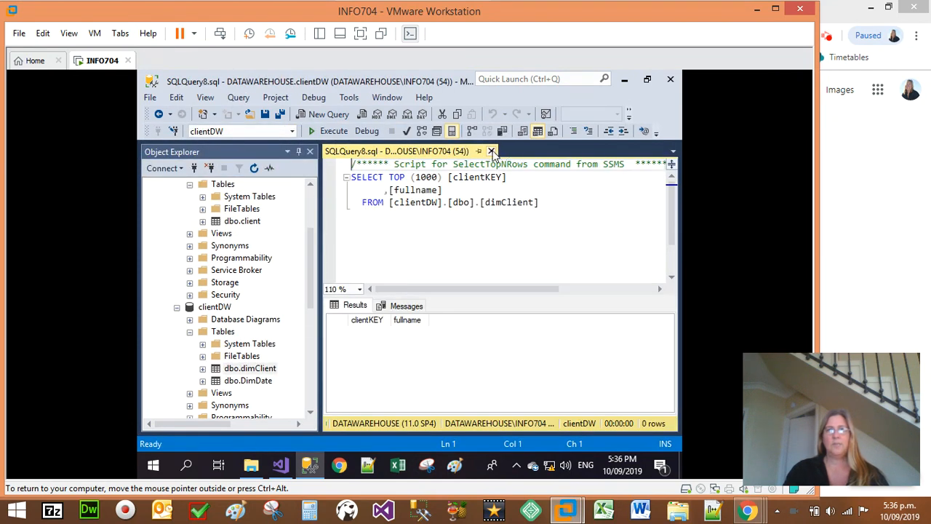
{"action": "left_click", "coordinate": [491, 151]}
Step: Switch to the extractFromDB package in Visual Studio and disable the client Extract task in the control flow
{"action": "left_click", "coordinate": [620, 80]}
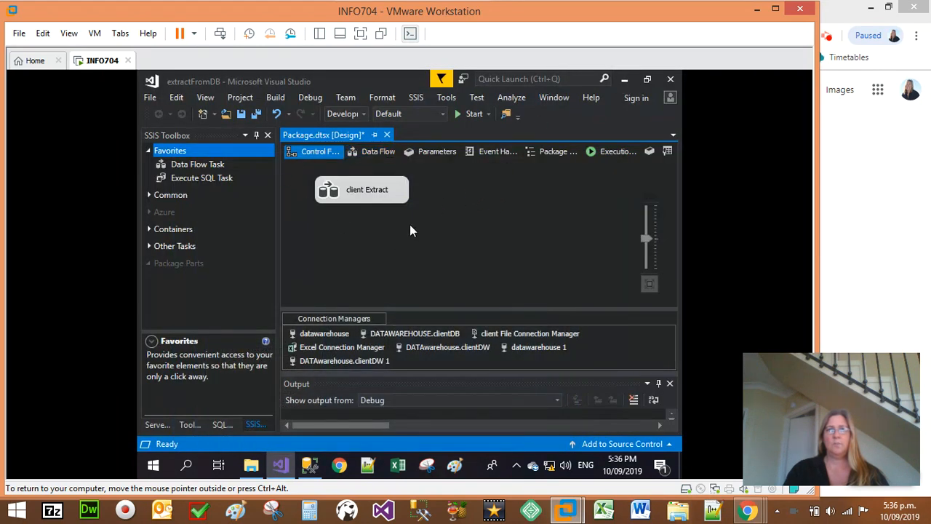
{"action": "right_click", "coordinate": [357, 191]}
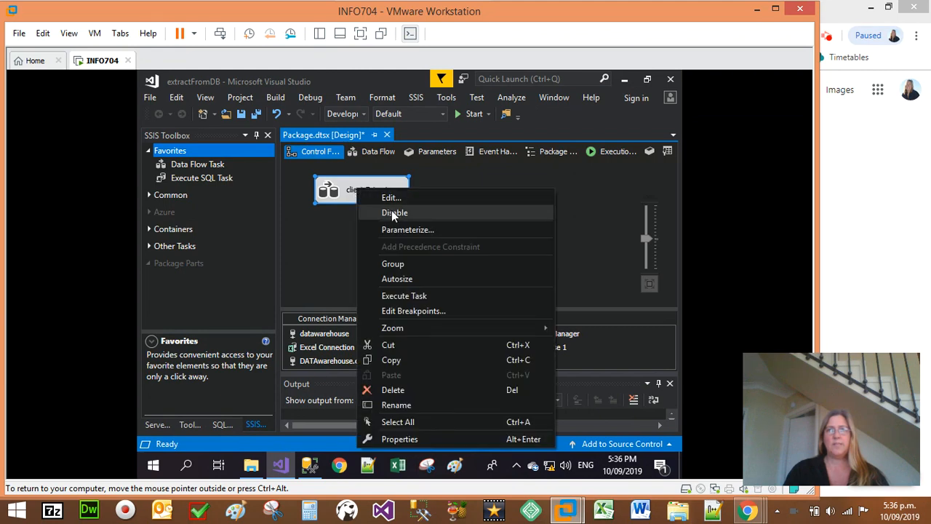
{"action": "left_click", "coordinate": [393, 211]}
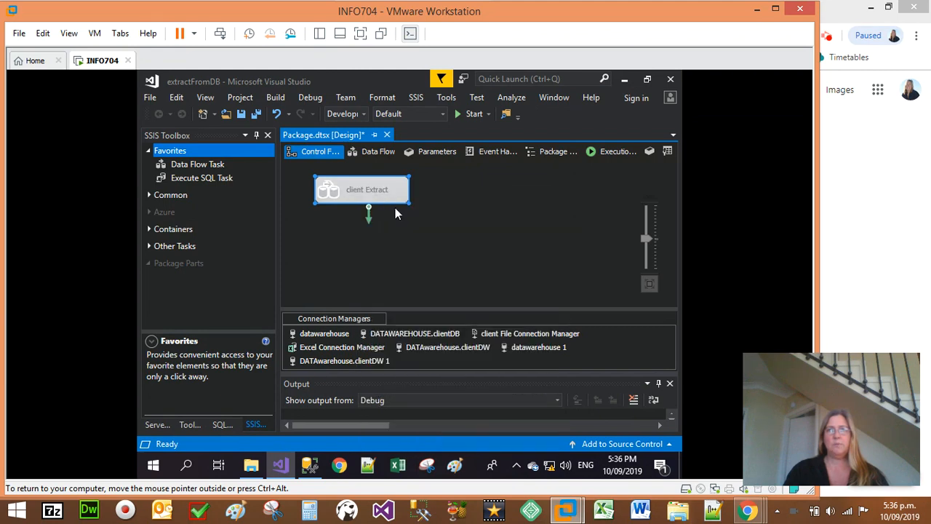
{"action": "left_click", "coordinate": [493, 200]}
Step: Add a Data Flow Task beside client Extract in the control flow and name it "client Load DW"
{"action": "left_click_drag", "start_coordinate": [194, 167], "coordinate": [534, 188]}
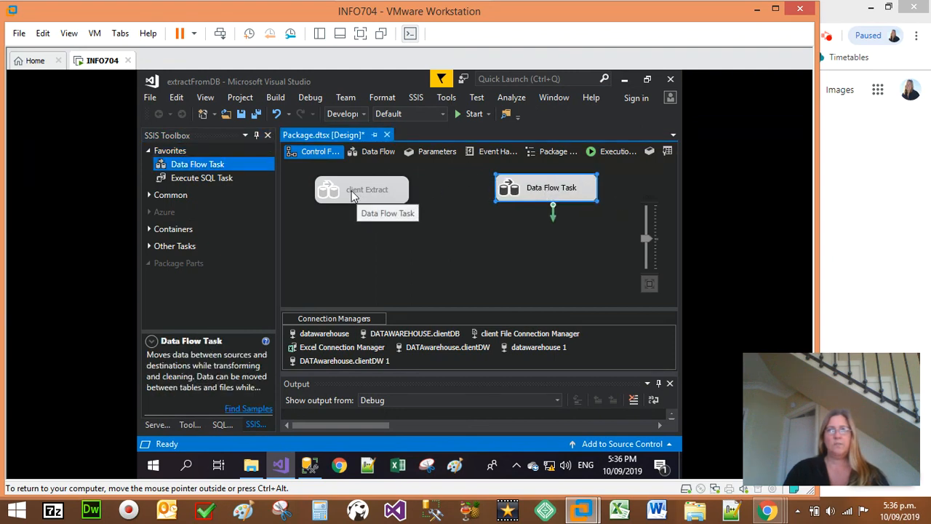
{"action": "left_click", "coordinate": [549, 188]}
{"action": "type", "text": "xlient"}
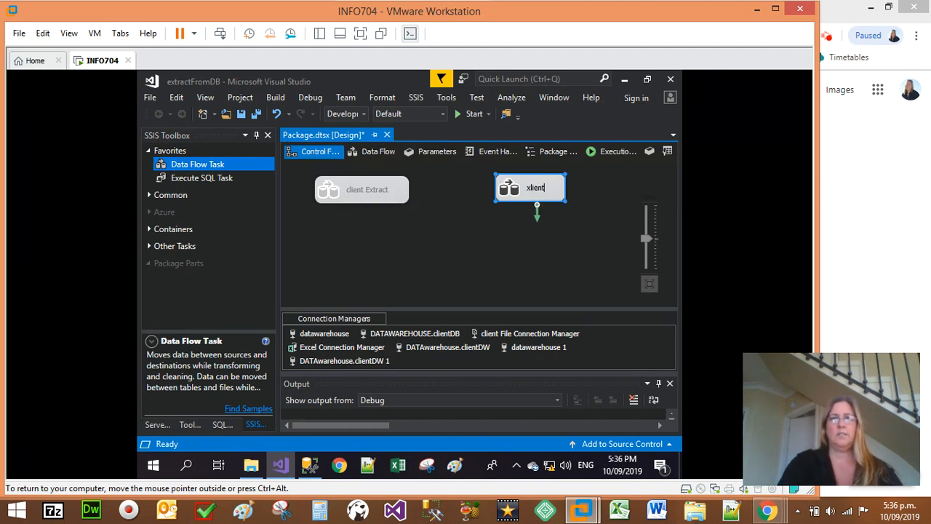
{"action": "key", "text": "BackSpace"}
{"action": "key", "text": "BackSpace"}
{"action": "key", "text": "BackSpace"}
{"action": "key", "text": "BackSpace"}
{"action": "key", "text": "BackSpace"}
{"action": "key", "text": "BackSpace"}
{"action": "type", "text": "client Load"}
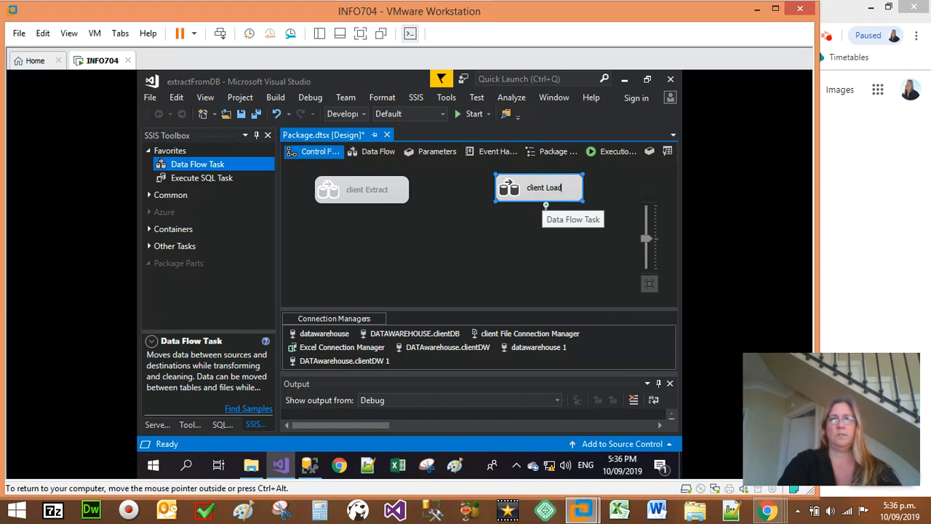
{"action": "type", "text": " DW"}
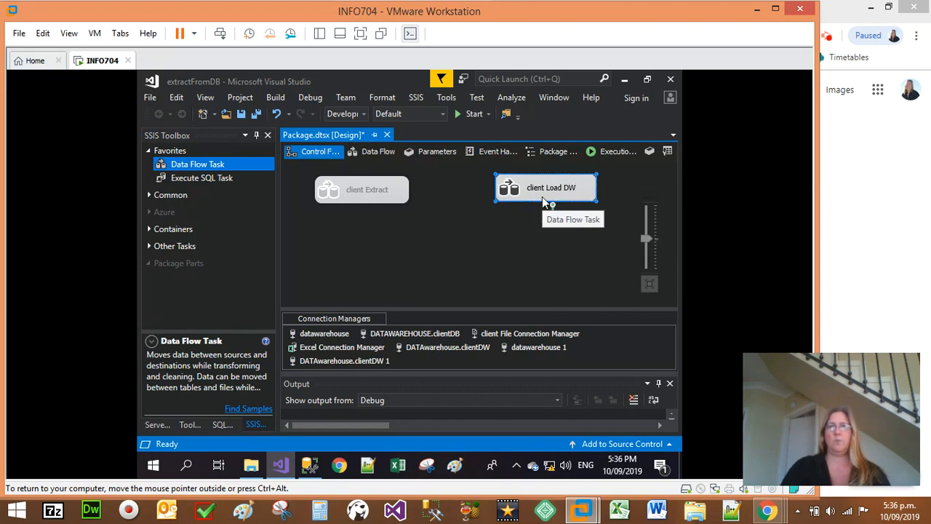
{"action": "left_click", "coordinate": [526, 208]}
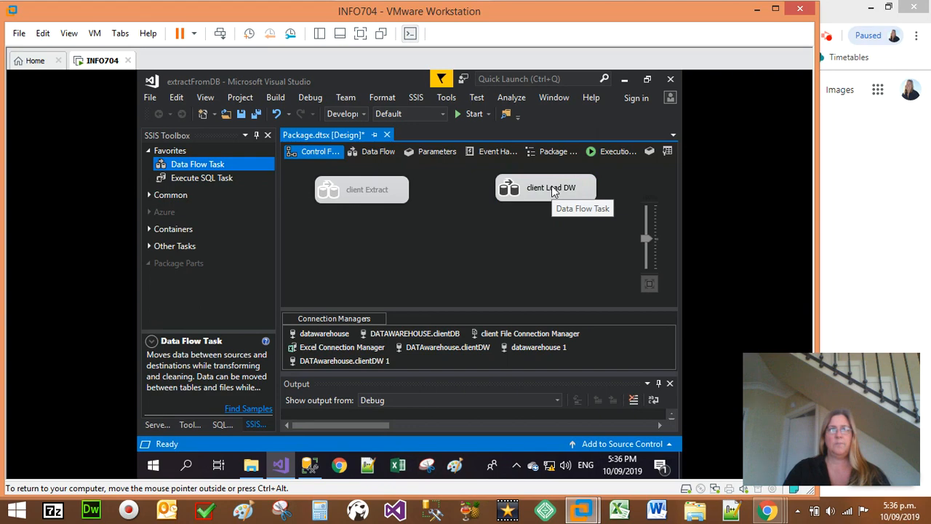
Step: Open the data flow of the client Load DW task and add an Excel Source to it
{"action": "double_click", "coordinate": [551, 187]}
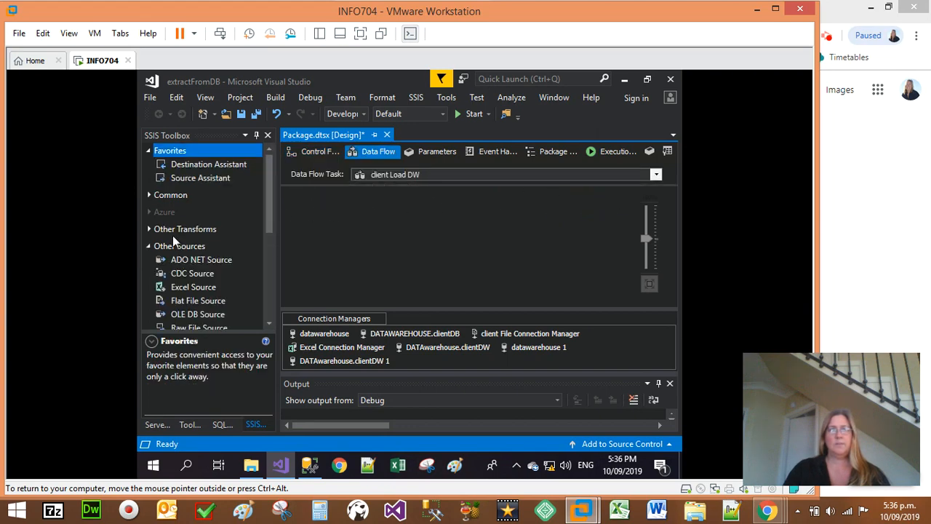
{"action": "scroll", "coordinate": [177, 260], "scroll_direction": "down", "scroll_amount": 2}
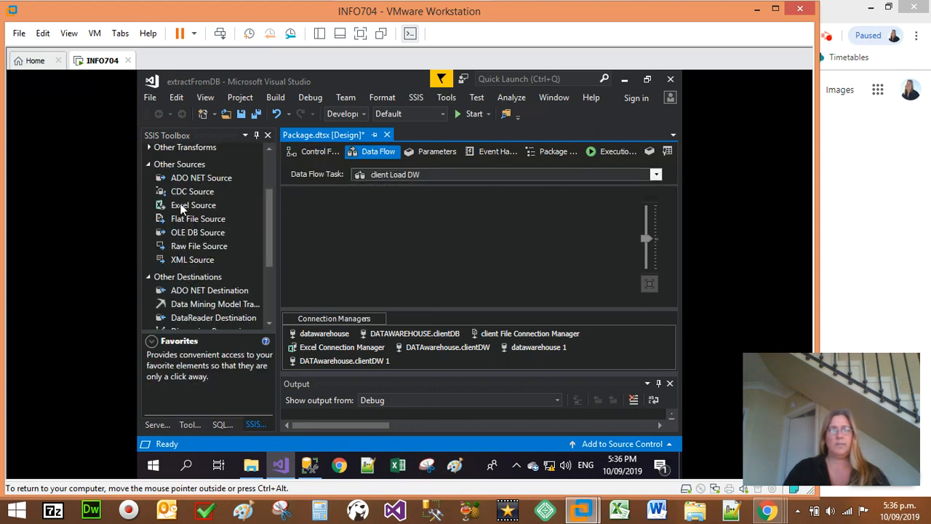
{"action": "left_click_drag", "start_coordinate": [182, 209], "coordinate": [389, 219]}
{"action": "left_click_drag", "start_coordinate": [430, 197], "coordinate": [431, 200]}
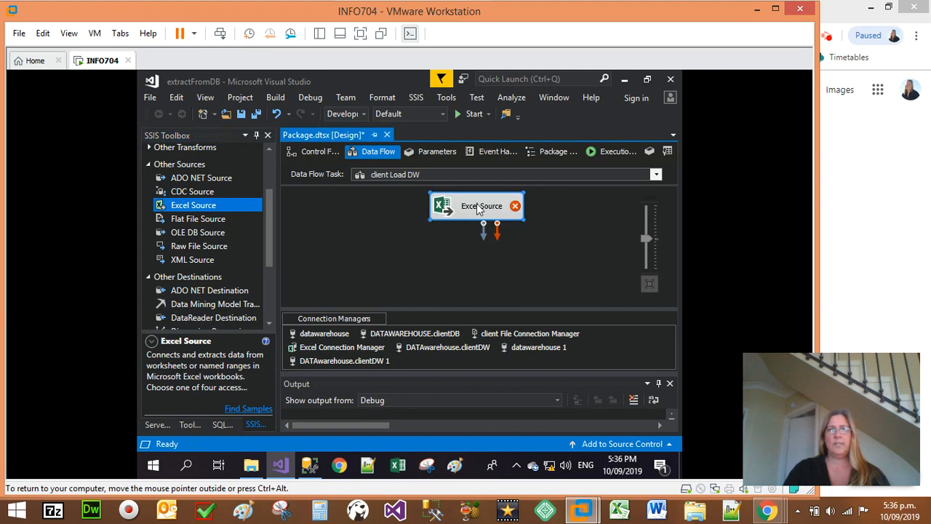
Step: Create a new Excel connection for the Excel Source using clients.xlsx from the Desktop\Extraction folder, with the first row as column names
{"action": "double_click", "coordinate": [457, 217]}
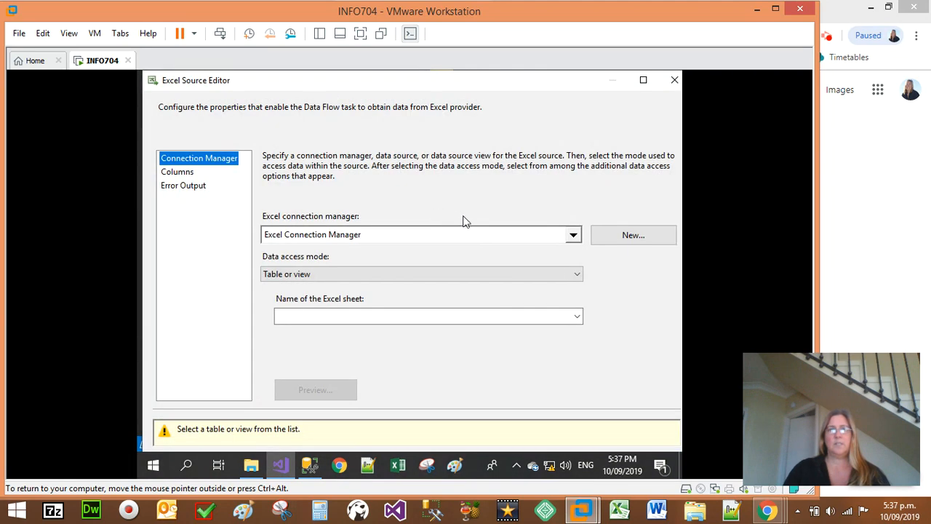
{"action": "left_click", "coordinate": [624, 240]}
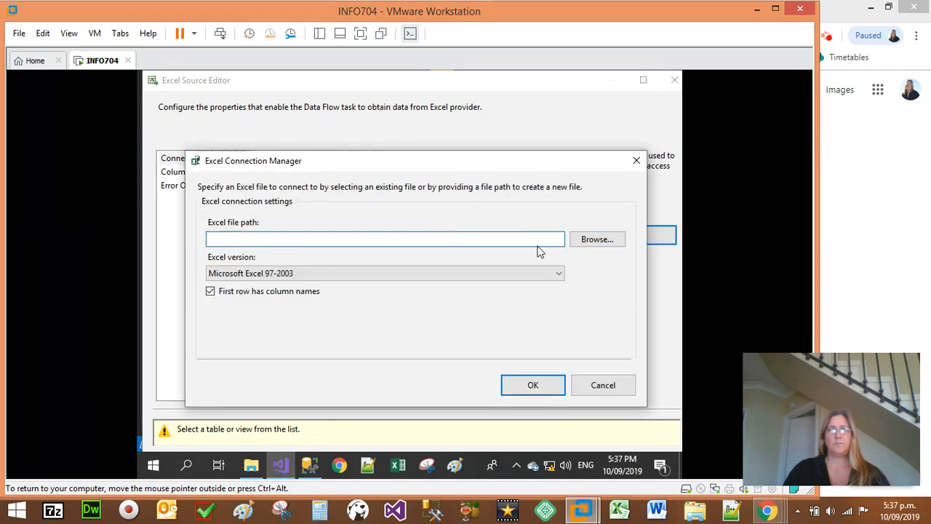
{"action": "left_click", "coordinate": [597, 239]}
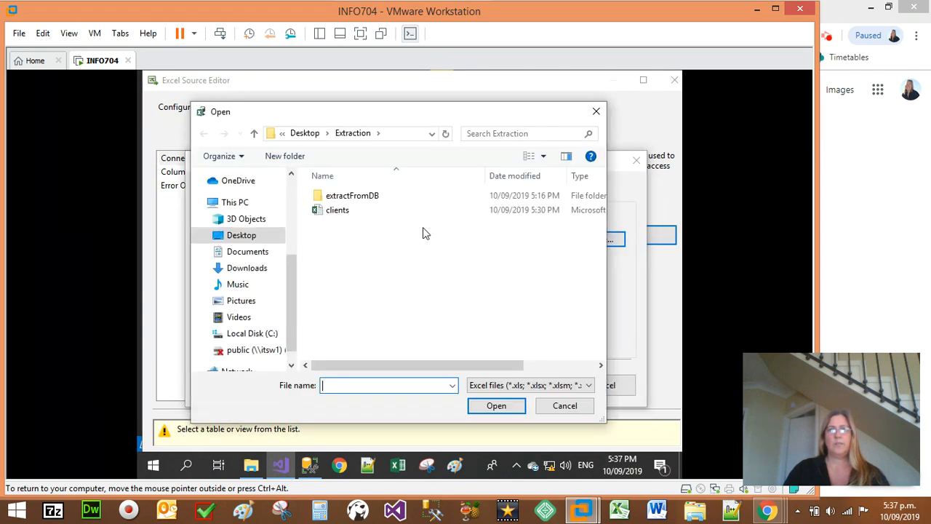
{"action": "left_click", "coordinate": [342, 211]}
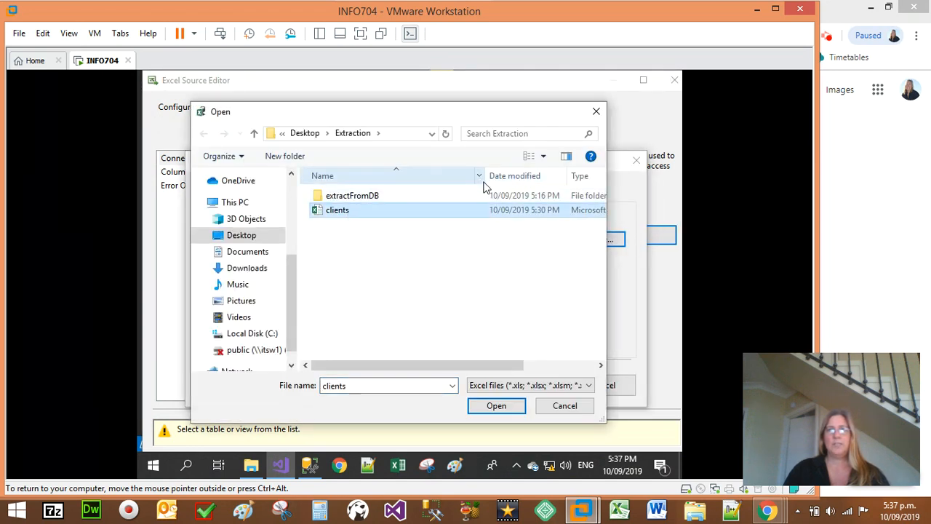
{"action": "left_click_drag", "start_coordinate": [487, 177], "coordinate": [419, 177]}
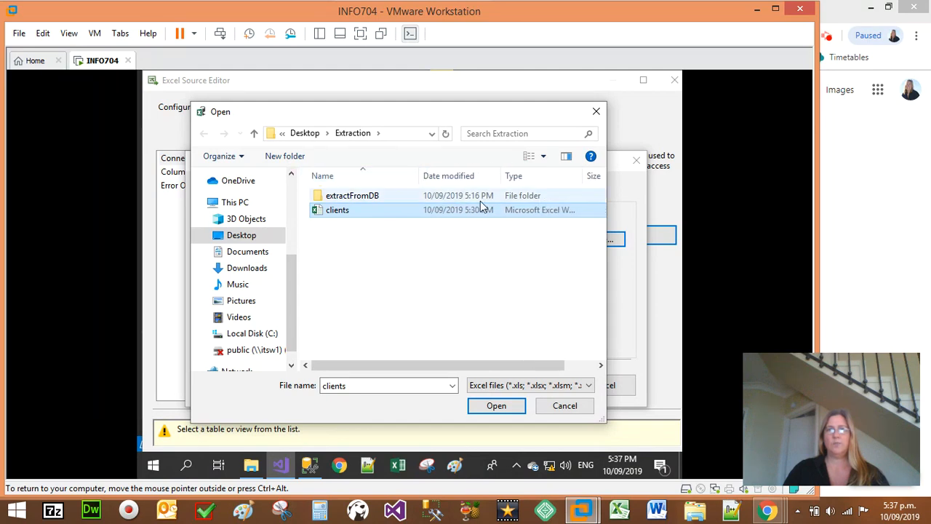
{"action": "left_click_drag", "start_coordinate": [582, 176], "coordinate": [596, 177]}
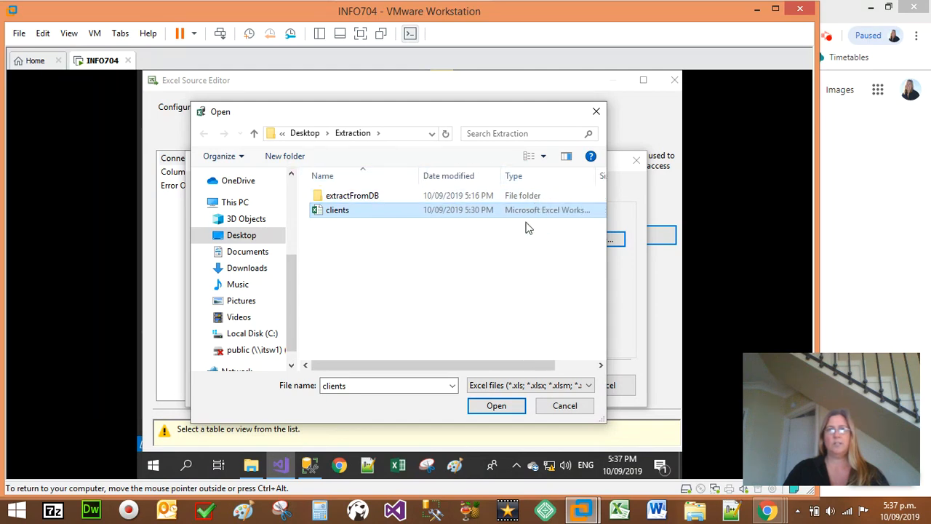
{"action": "left_click", "coordinate": [509, 409]}
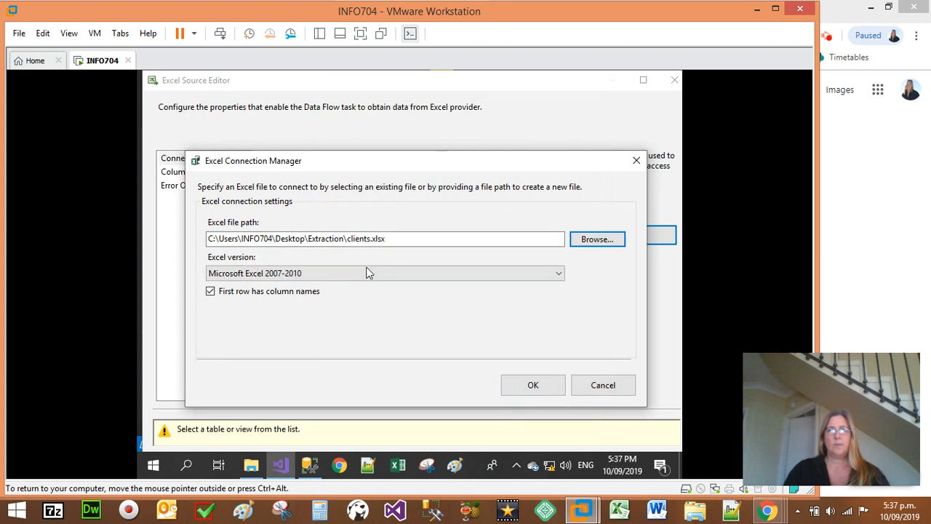
{"action": "left_click", "coordinate": [534, 387]}
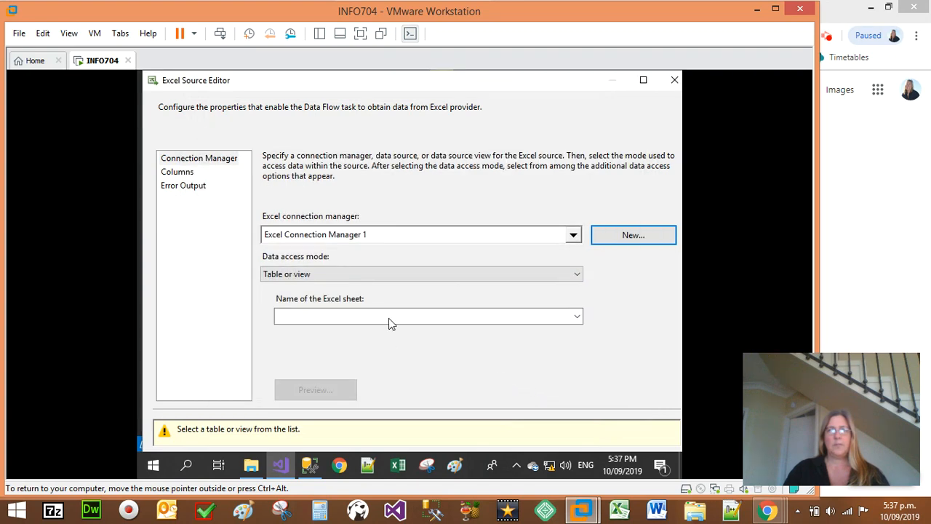
Step: Set the Excel Source's sheet to clients$, check its column mappings, and accept the source settings
{"action": "left_click", "coordinate": [337, 316]}
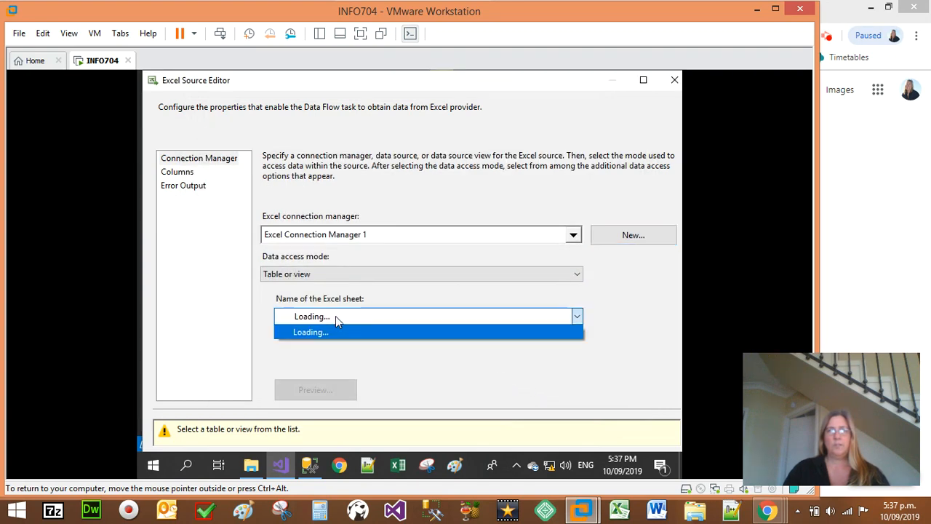
{"action": "left_click", "coordinate": [293, 328]}
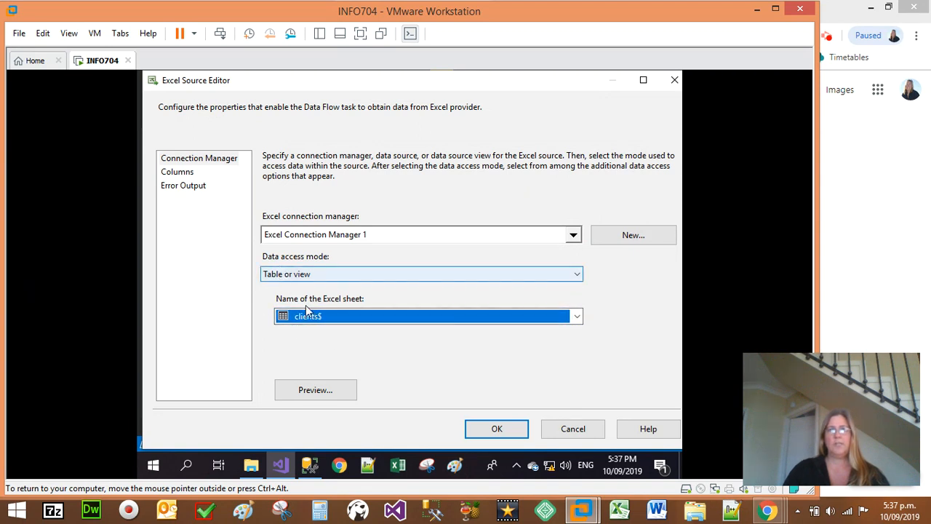
{"action": "left_click", "coordinate": [179, 172]}
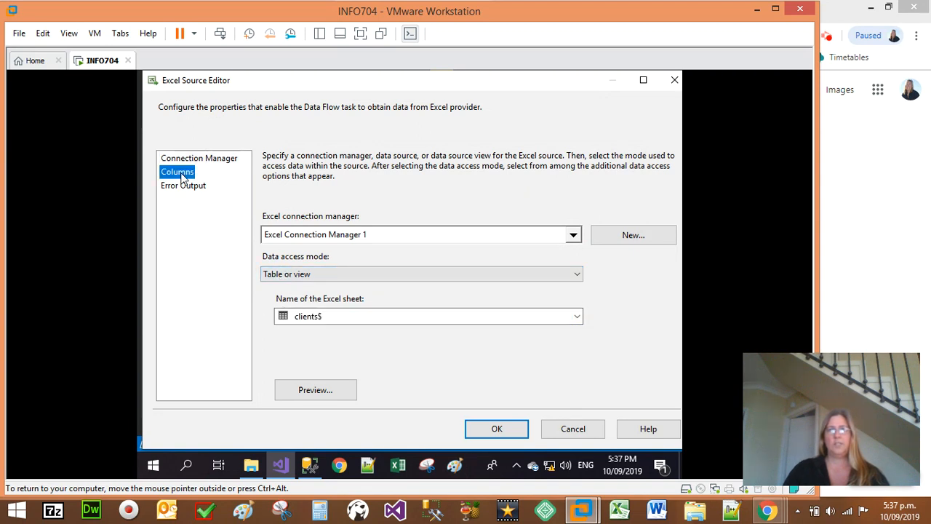
{"action": "scroll", "coordinate": [309, 366], "scroll_direction": "down", "scroll_amount": 1}
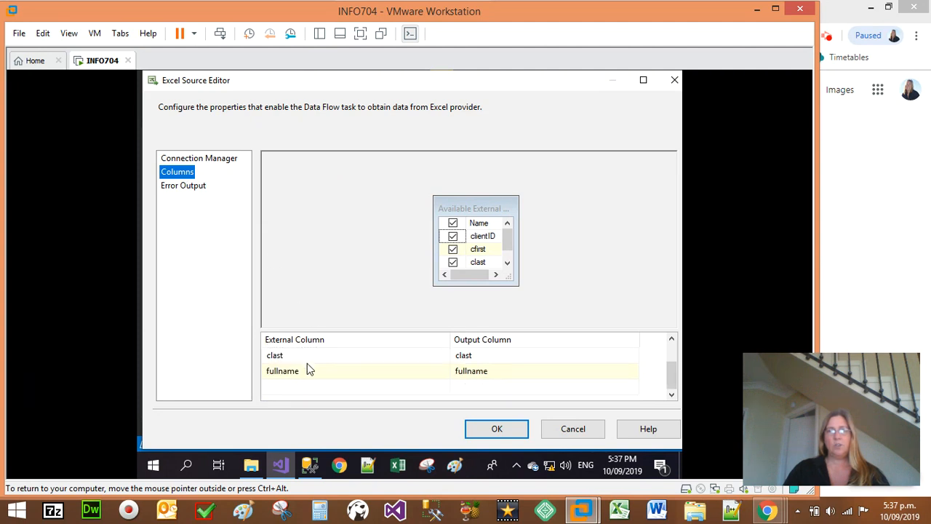
{"action": "left_click", "coordinate": [291, 373]}
{"action": "scroll", "coordinate": [290, 365], "scroll_direction": "up", "scroll_amount": 1}
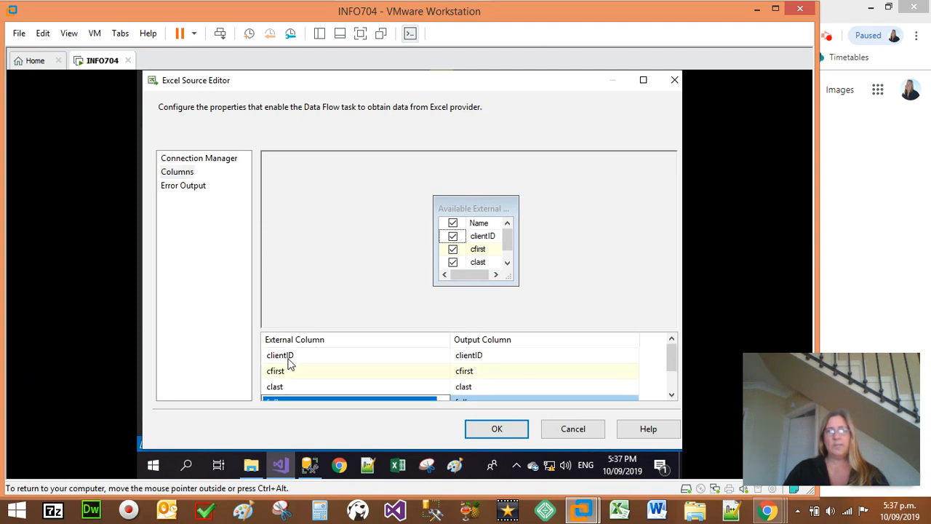
{"action": "left_click", "coordinate": [499, 431]}
{"action": "left_click", "coordinate": [458, 253]}
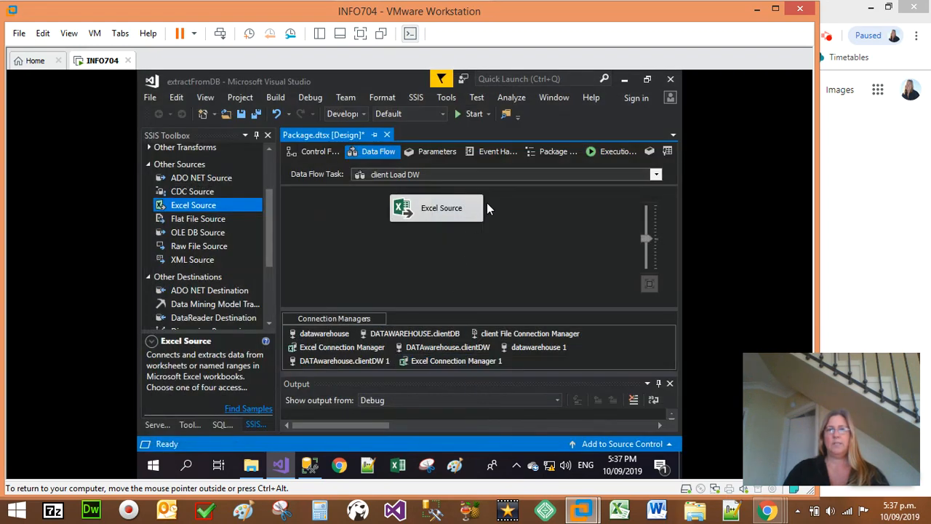
Step: Add an OLE DB Destination below the Excel Source and connect the source's data output to it
{"action": "scroll", "coordinate": [217, 265], "scroll_direction": "down", "scroll_amount": 2}
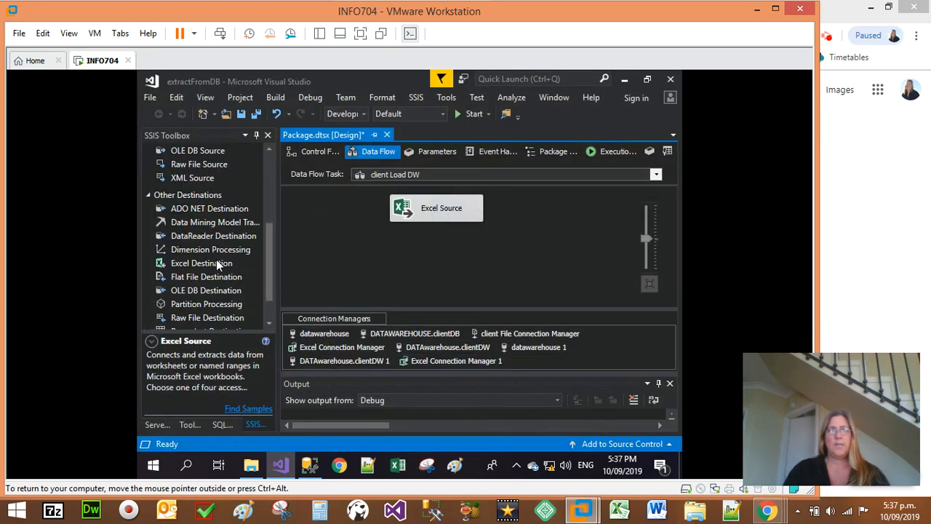
{"action": "left_click", "coordinate": [175, 292]}
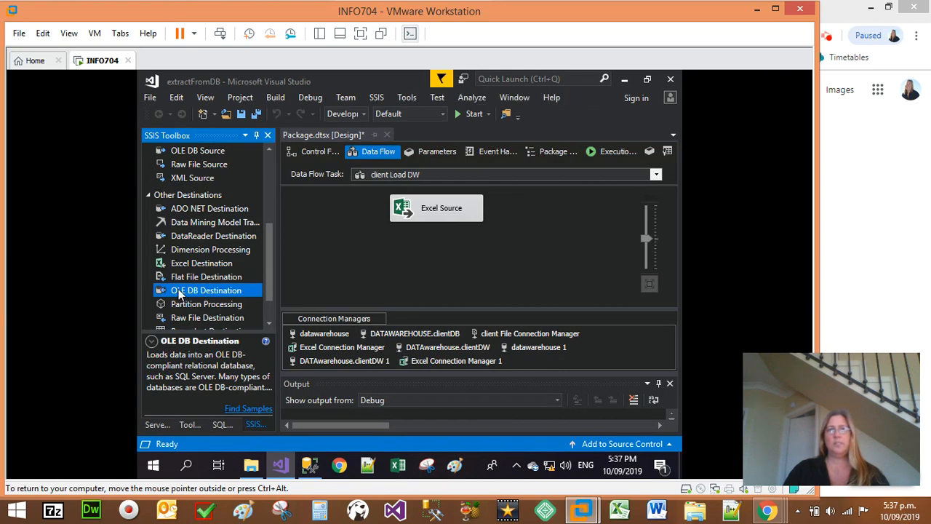
{"action": "left_click_drag", "start_coordinate": [420, 274], "coordinate": [455, 263]}
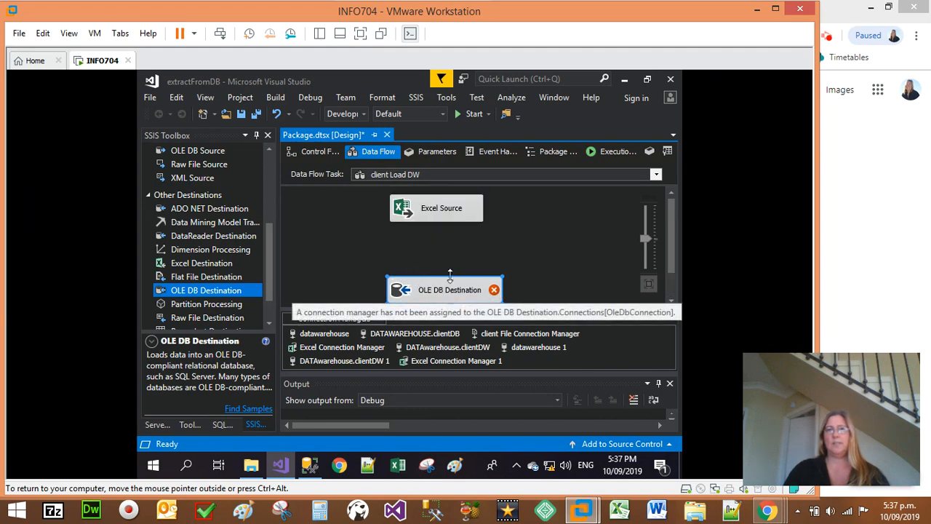
{"action": "left_click", "coordinate": [436, 208]}
{"action": "left_click_drag", "start_coordinate": [440, 240], "coordinate": [460, 282]}
{"action": "left_click", "coordinate": [461, 209]}
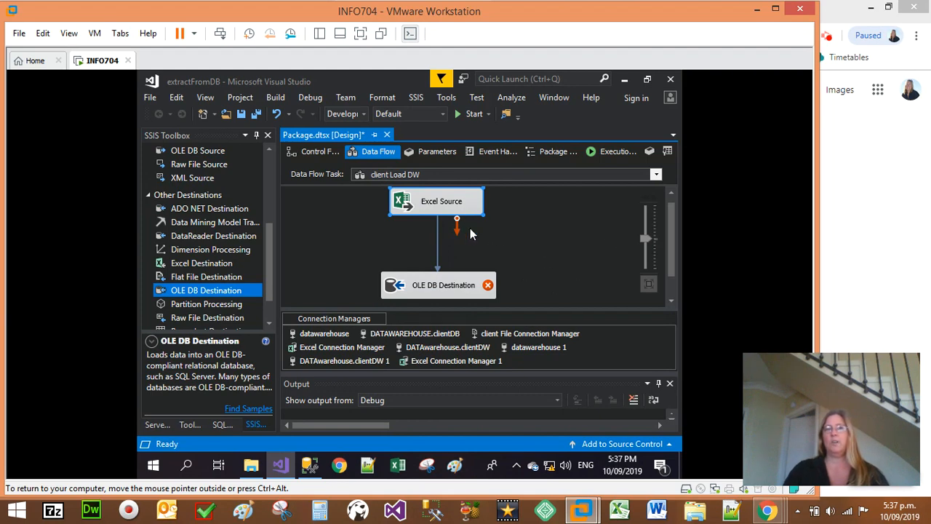
Step: Rename the Excel Source in the data flow as "client Excel"
{"action": "left_click", "coordinate": [440, 287]}
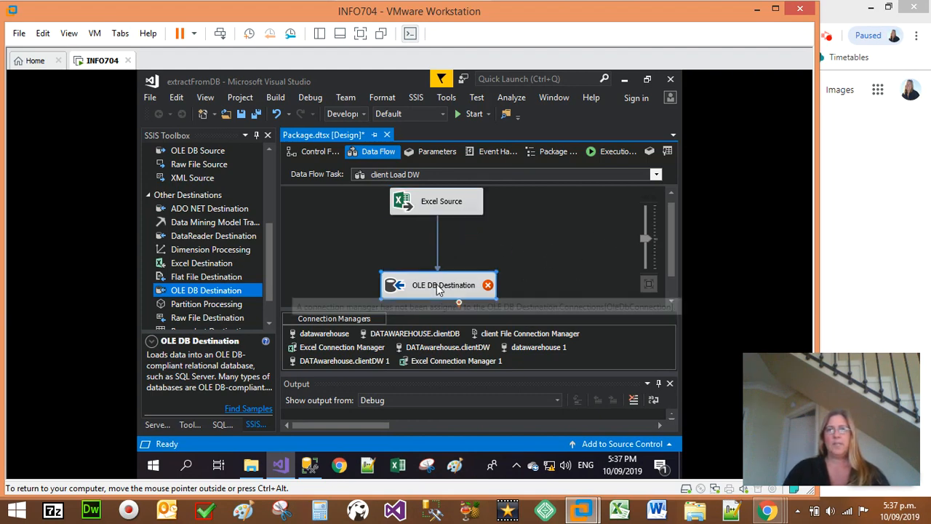
{"action": "left_click", "coordinate": [441, 203]}
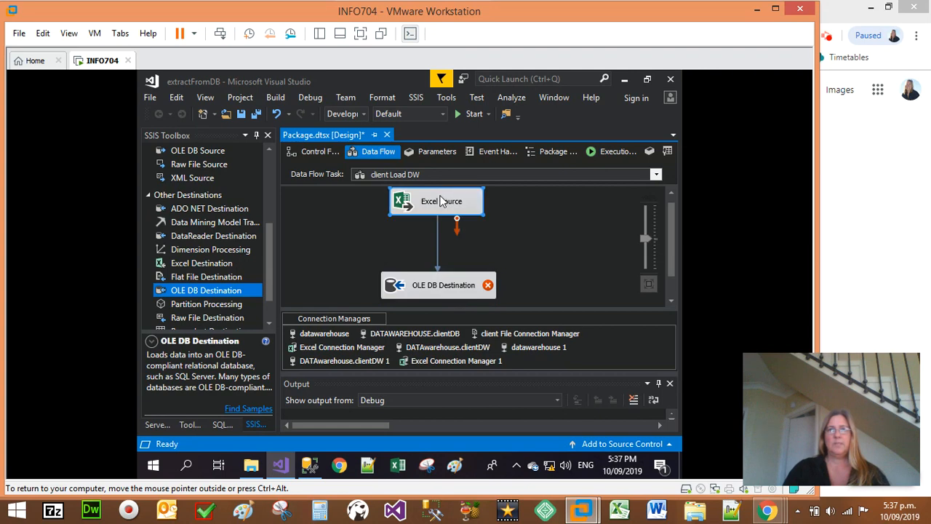
{"action": "left_click", "coordinate": [436, 204]}
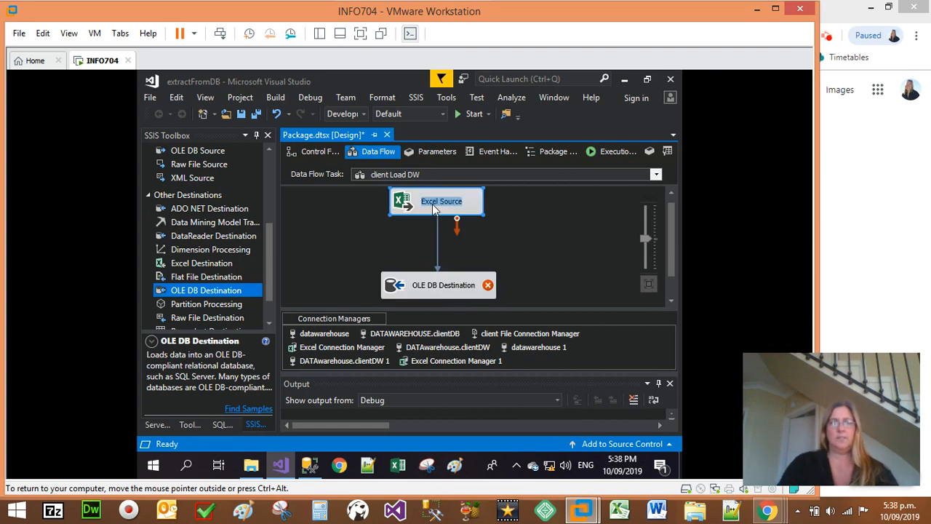
{"action": "type", "text": "client Excel"}
{"action": "key", "text": "Return"}
{"action": "left_click", "coordinate": [489, 267]}
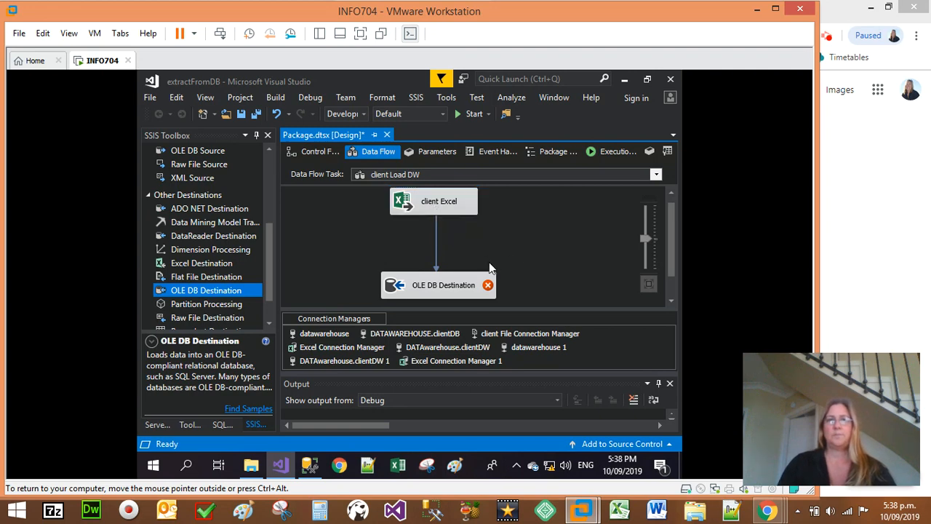
Step: Rename the OLE DB Destination as "client DW" and align it directly below client Excel
{"action": "left_click", "coordinate": [441, 289]}
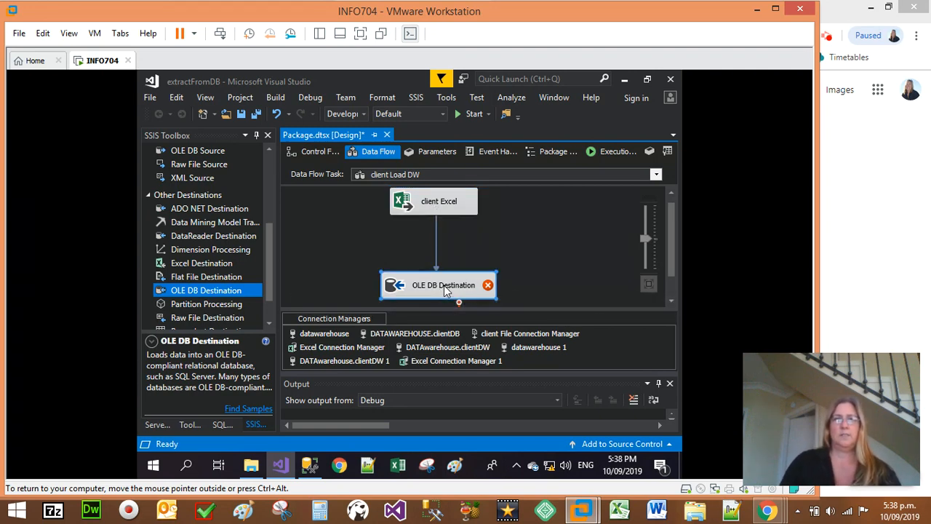
{"action": "left_click", "coordinate": [445, 285]}
{"action": "type", "text": "c"}
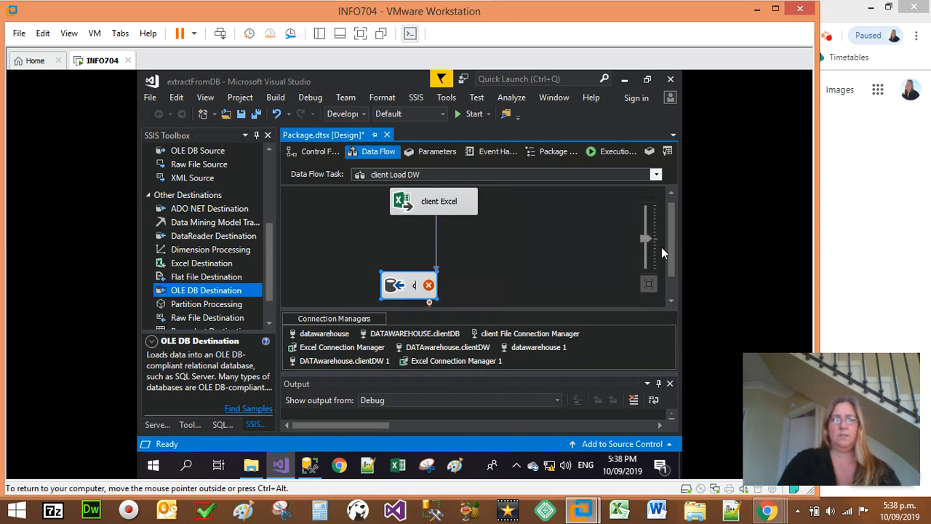
{"action": "type", "text": "lient DW"}
{"action": "key", "text": "Return"}
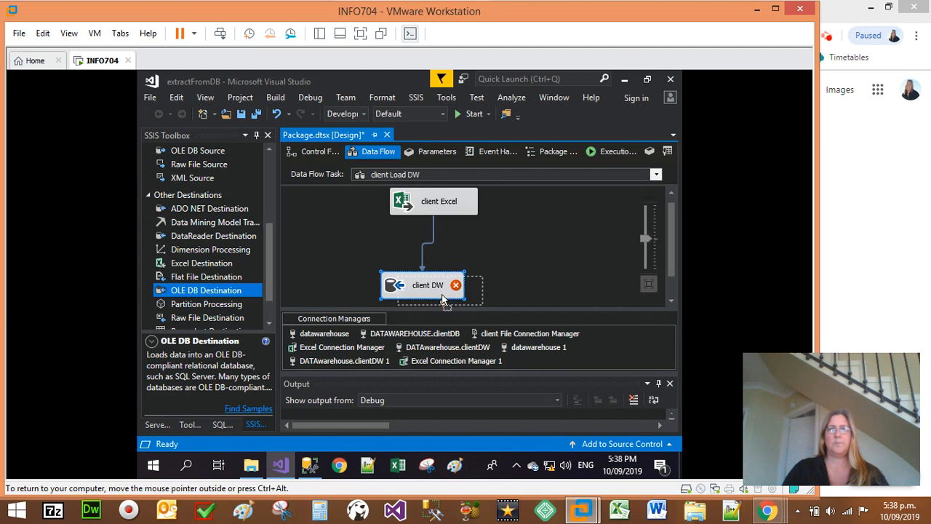
{"action": "left_click_drag", "start_coordinate": [424, 293], "coordinate": [439, 296]}
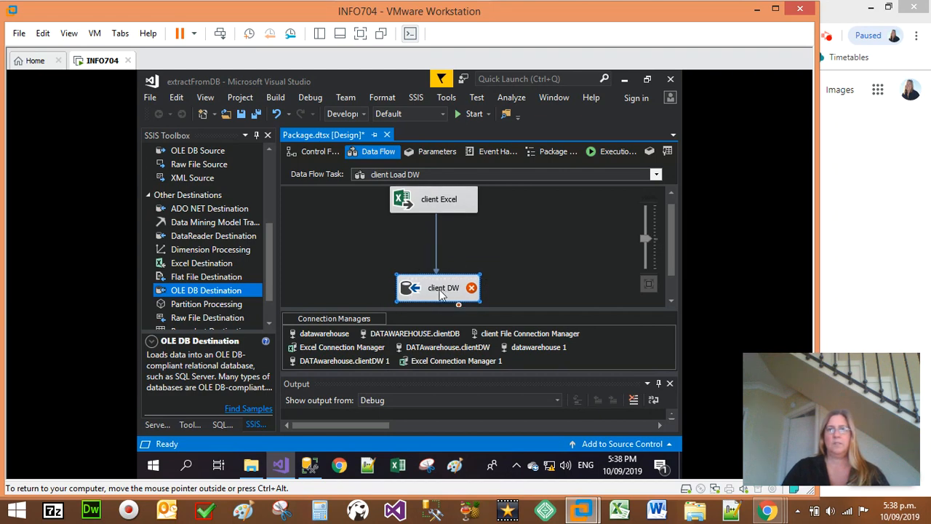
Step: Open the client DW destination for editing and check its available tables and existing OLE DB connections
{"action": "double_click", "coordinate": [439, 290]}
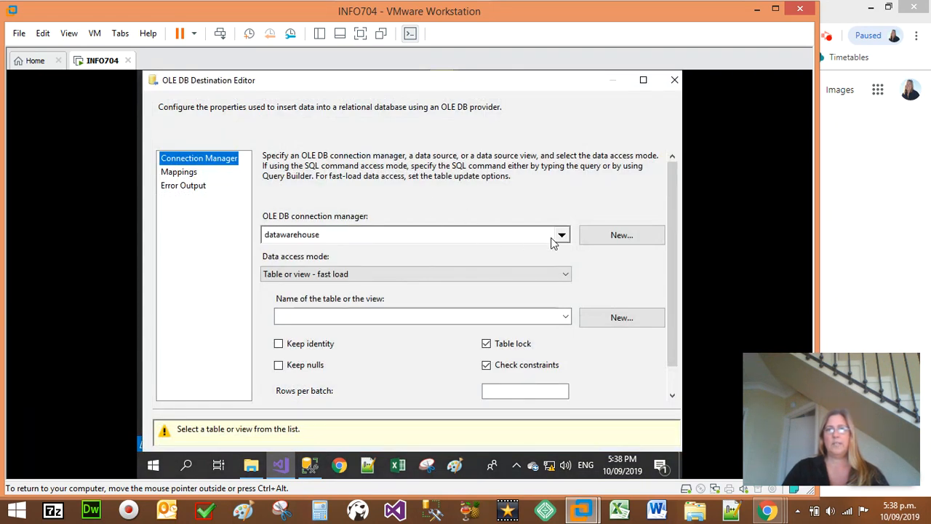
{"action": "left_click", "coordinate": [566, 316]}
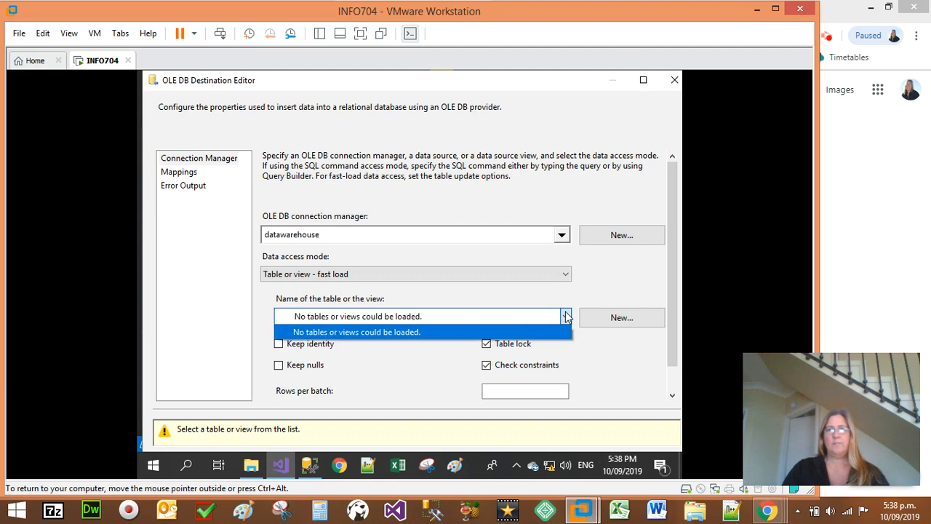
{"action": "left_click", "coordinate": [390, 238]}
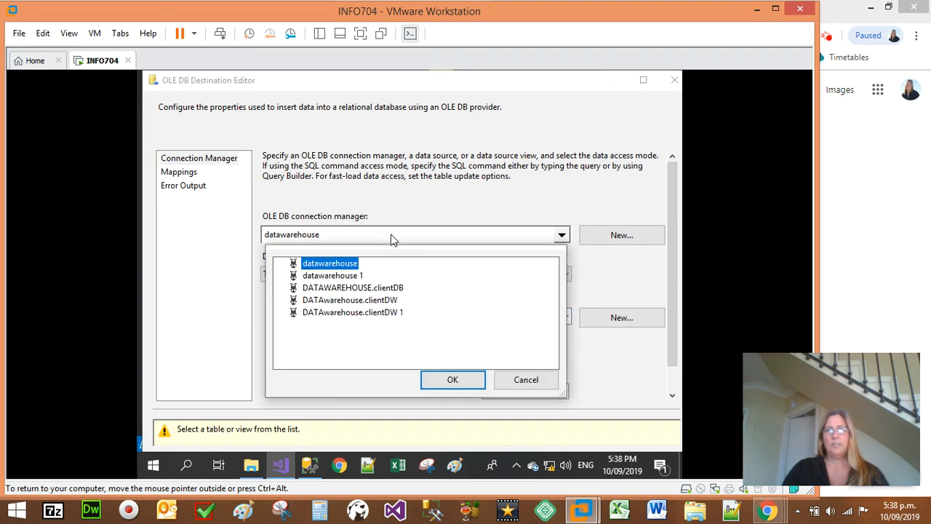
{"action": "left_click", "coordinate": [527, 381]}
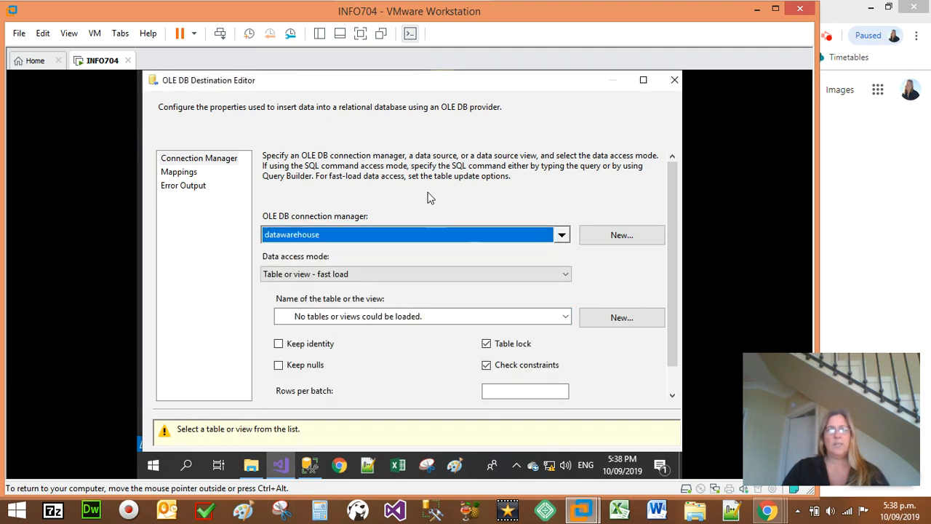
Step: Start a new OLE DB connection for the destination with the server name datawarehouse and test the connection
{"action": "left_click", "coordinate": [636, 237]}
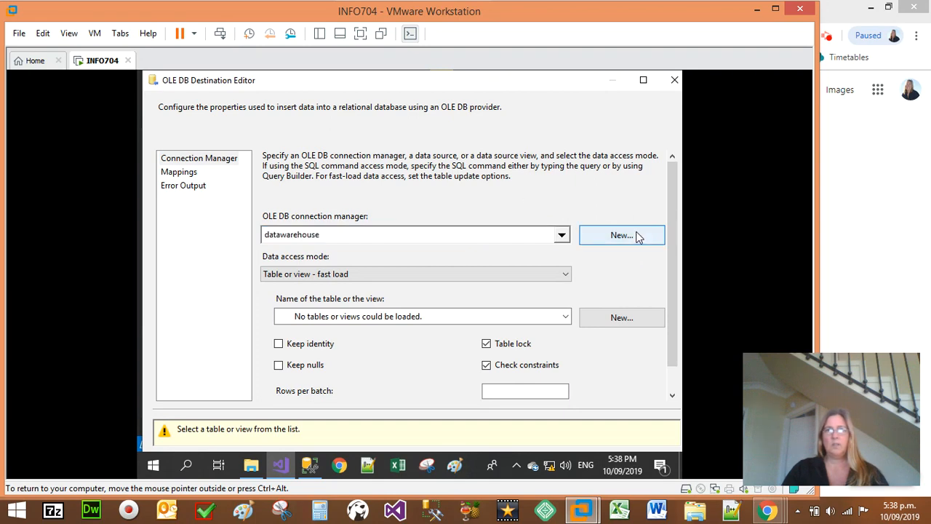
{"action": "left_click", "coordinate": [488, 397]}
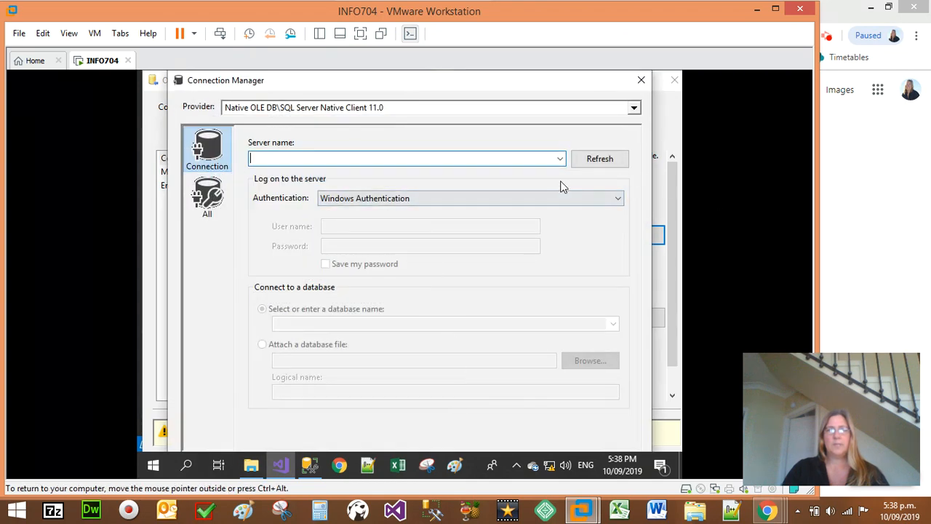
{"action": "type", "text": "datawa"}
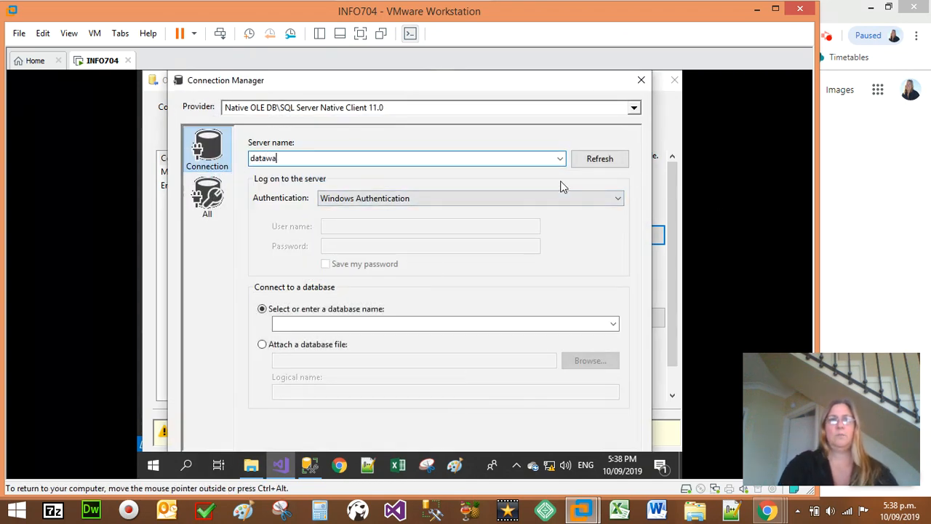
{"action": "type", "text": "rehouse"}
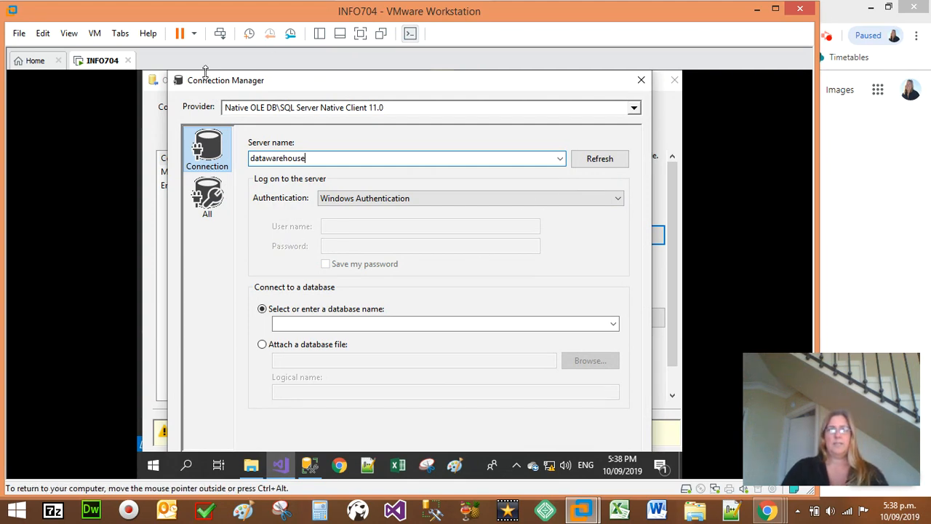
{"action": "left_click_drag", "start_coordinate": [169, 74], "coordinate": [176, 89]}
{"action": "left_click_drag", "start_coordinate": [231, 98], "coordinate": [224, 81]}
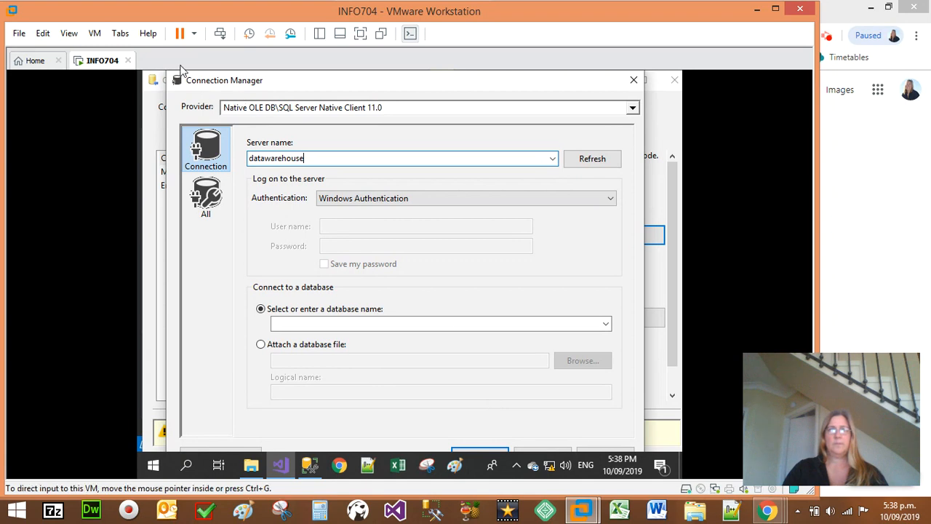
{"action": "left_click_drag", "start_coordinate": [165, 72], "coordinate": [233, 74]}
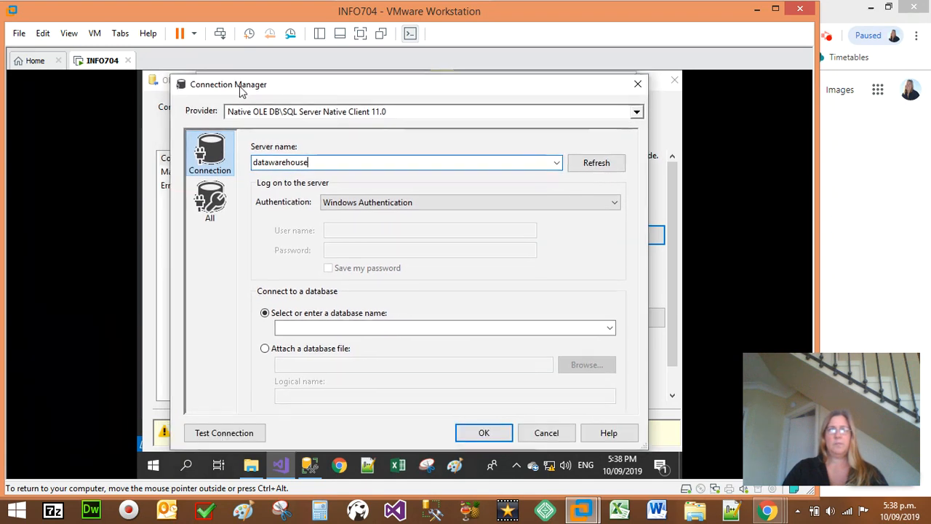
{"action": "left_click", "coordinate": [242, 428]}
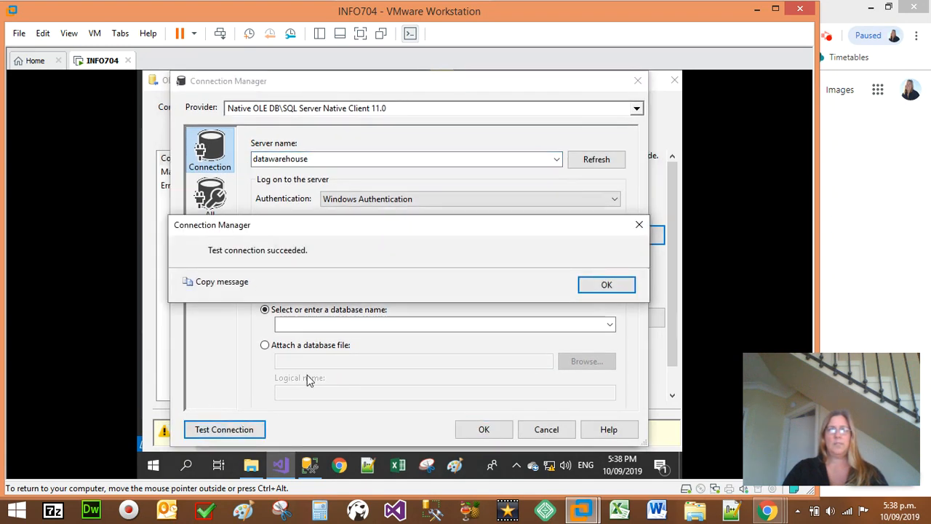
{"action": "left_click", "coordinate": [617, 288]}
Step: Keep Windows Authentication, choose the clientDW database, and accept the new connection for the destination
{"action": "left_click", "coordinate": [380, 203]}
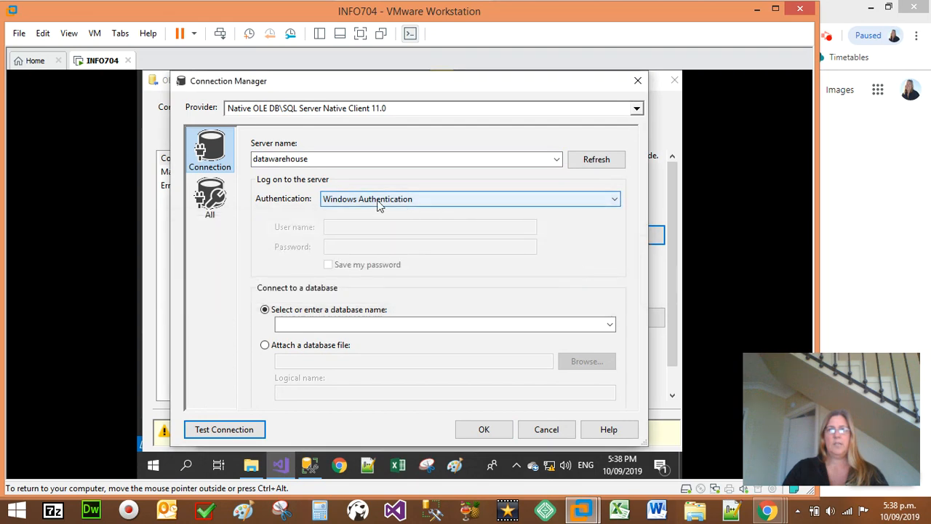
{"action": "left_click", "coordinate": [378, 205]}
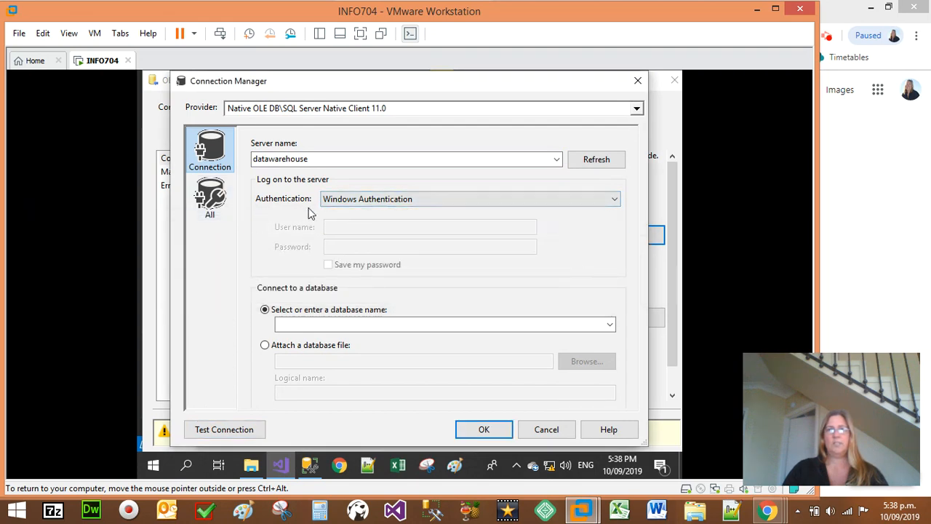
{"action": "left_click", "coordinate": [611, 325]}
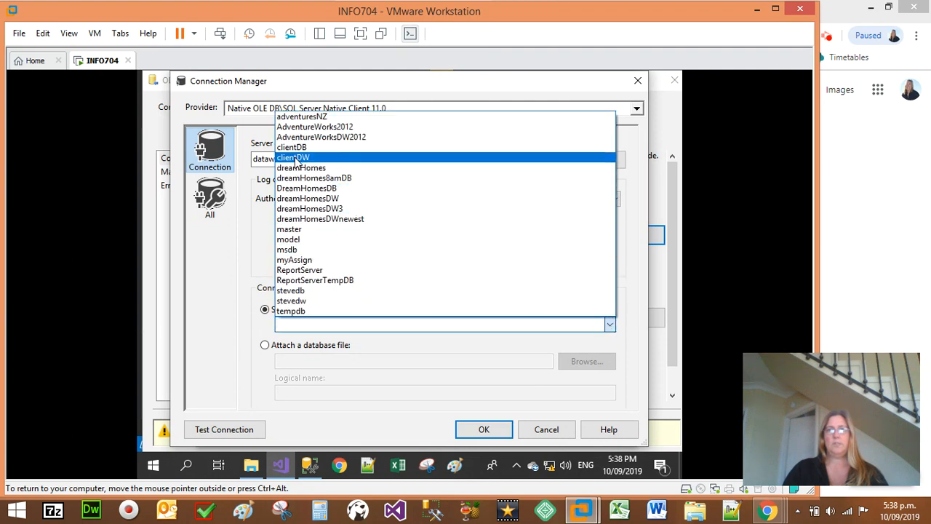
{"action": "left_click", "coordinate": [296, 158]}
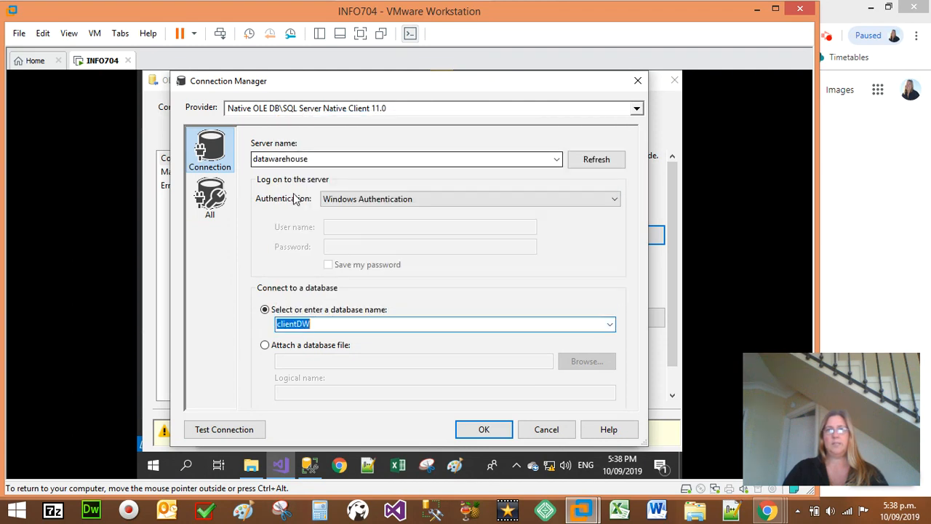
{"action": "left_click", "coordinate": [328, 325]}
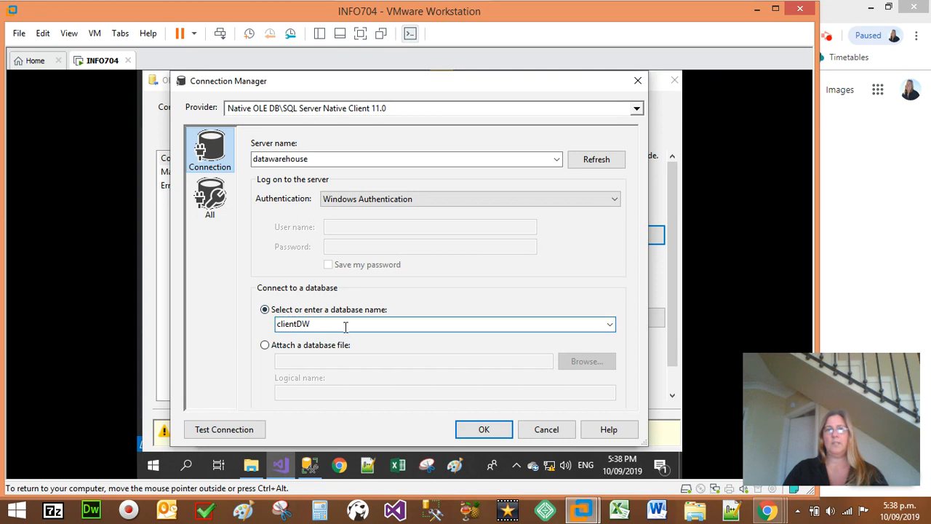
{"action": "left_click", "coordinate": [483, 429]}
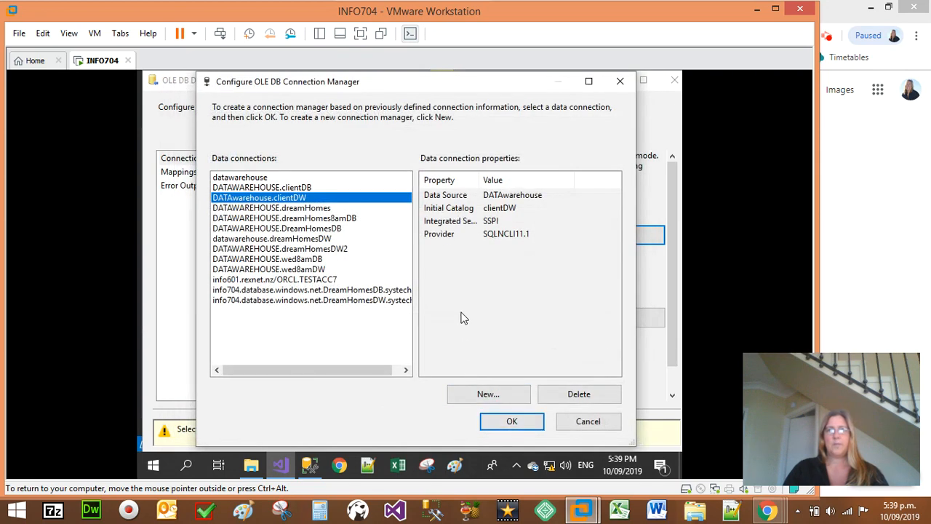
{"action": "left_click", "coordinate": [509, 422]}
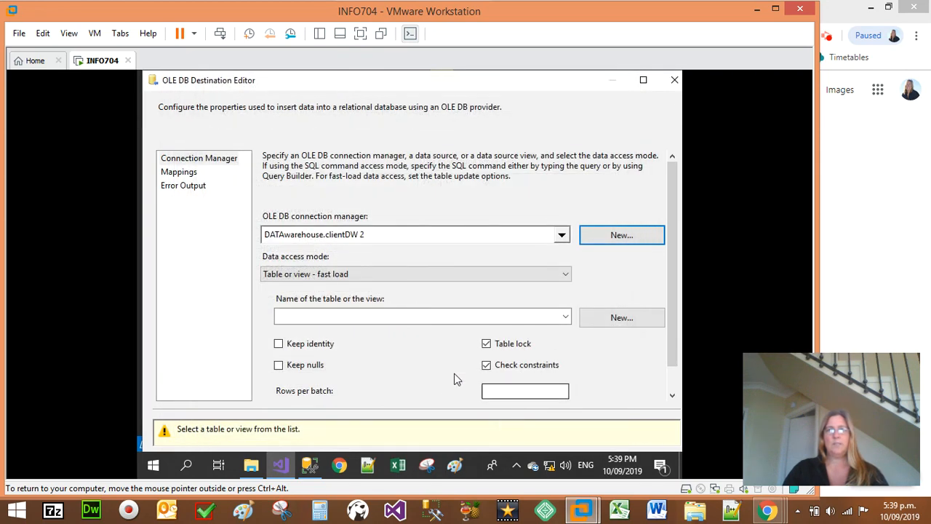
Step: Set the destination table to [dbo].[dimClient], keeping the data access mode at "Table or view - fast load"
{"action": "left_click", "coordinate": [337, 316]}
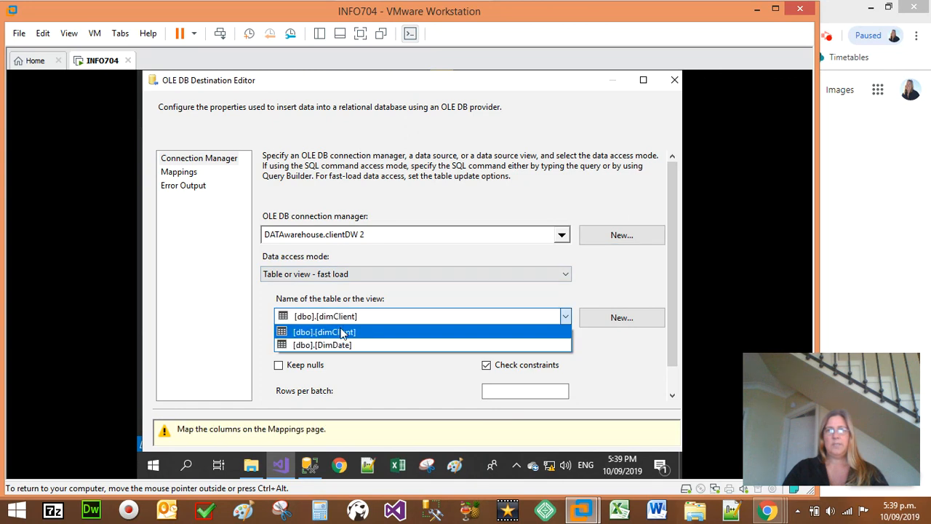
{"action": "left_click", "coordinate": [344, 333]}
{"action": "left_click", "coordinate": [354, 317]}
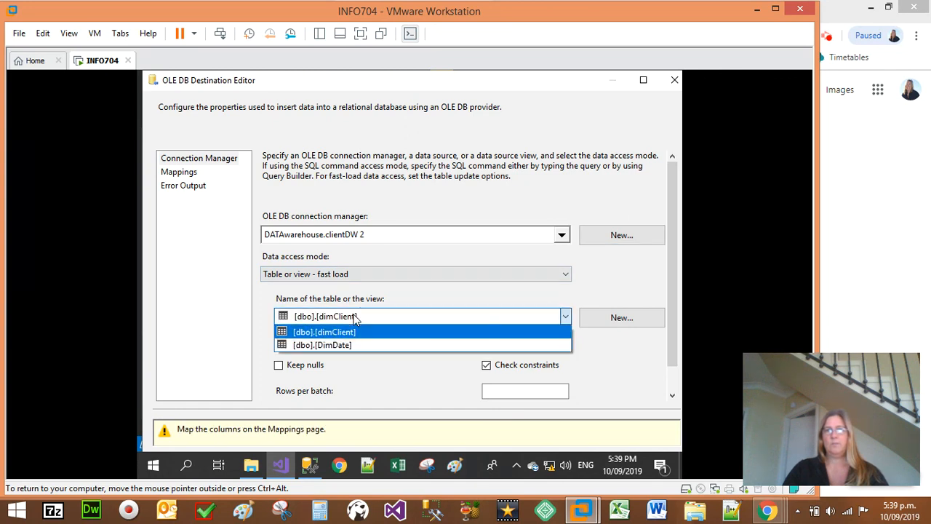
{"action": "left_click", "coordinate": [355, 318]}
{"action": "left_click", "coordinate": [356, 274]}
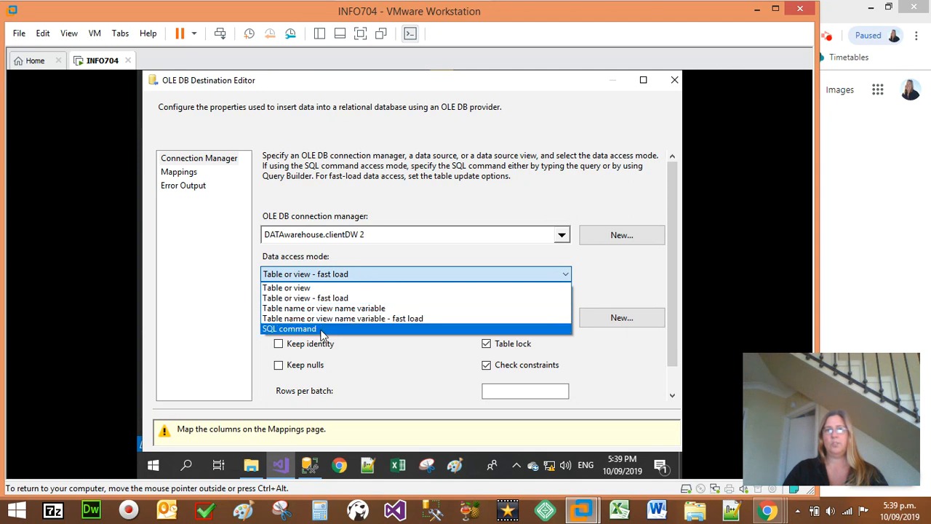
{"action": "left_click", "coordinate": [335, 297]}
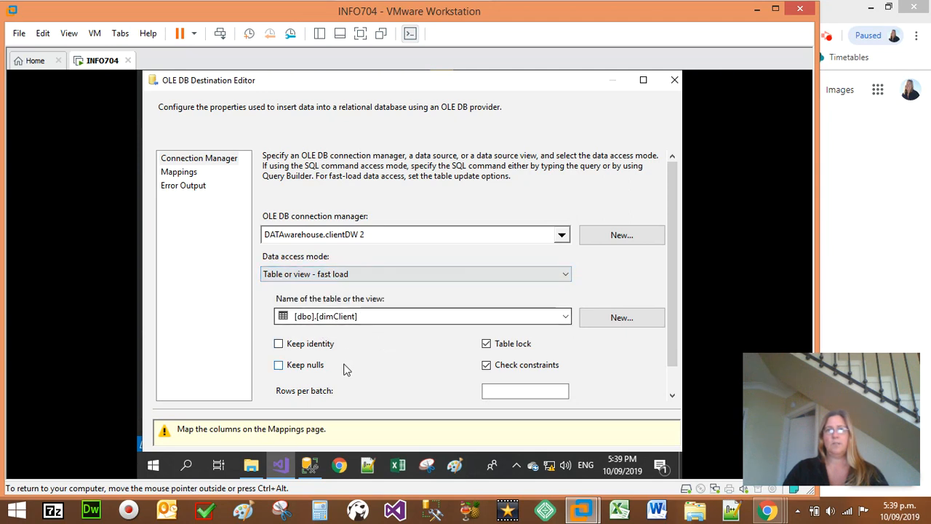
Step: Map the input column clientID to the destination column clientKEY and accept the destination settings
{"action": "left_click", "coordinate": [178, 173]}
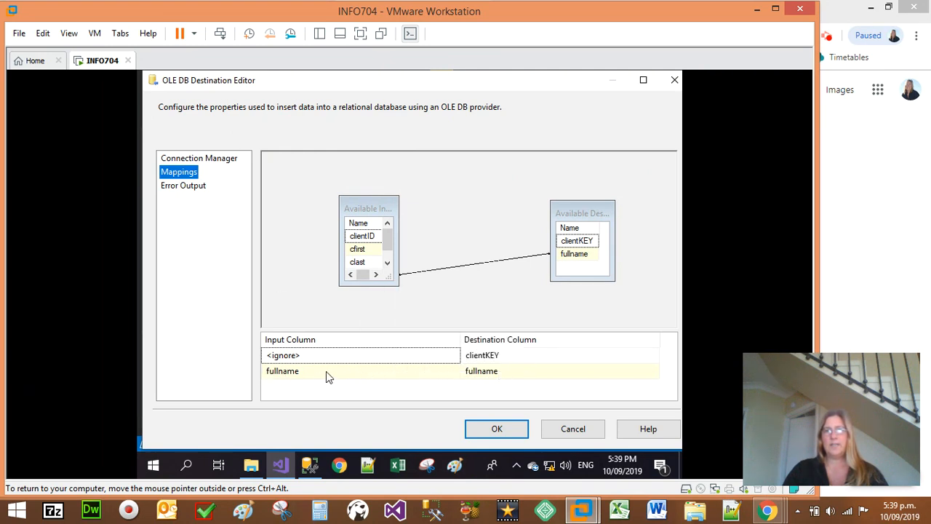
{"action": "left_click", "coordinate": [385, 361]}
{"action": "left_click", "coordinate": [454, 355]}
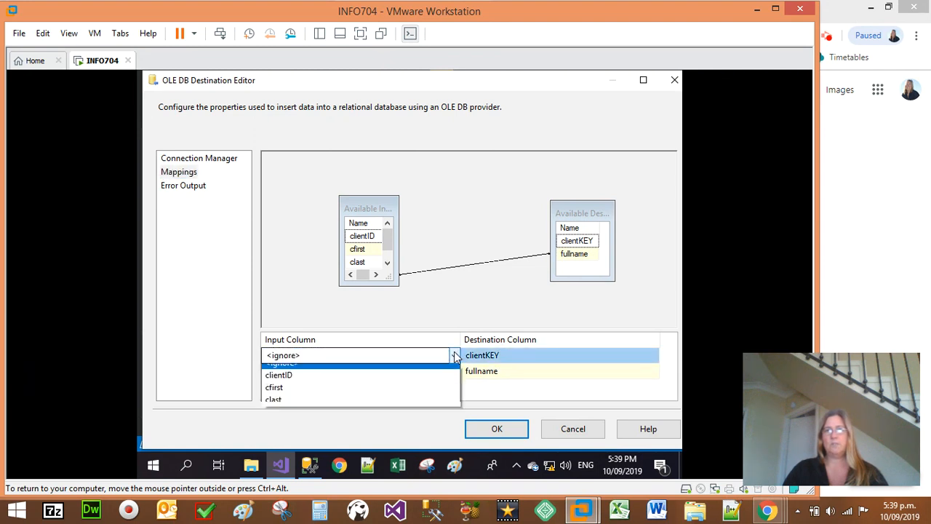
{"action": "left_click", "coordinate": [403, 382]}
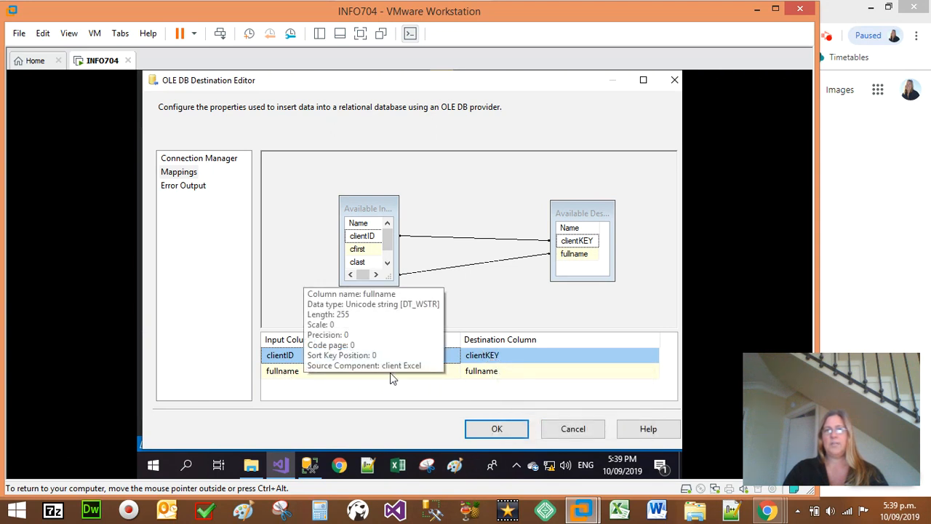
{"action": "left_click", "coordinate": [504, 430]}
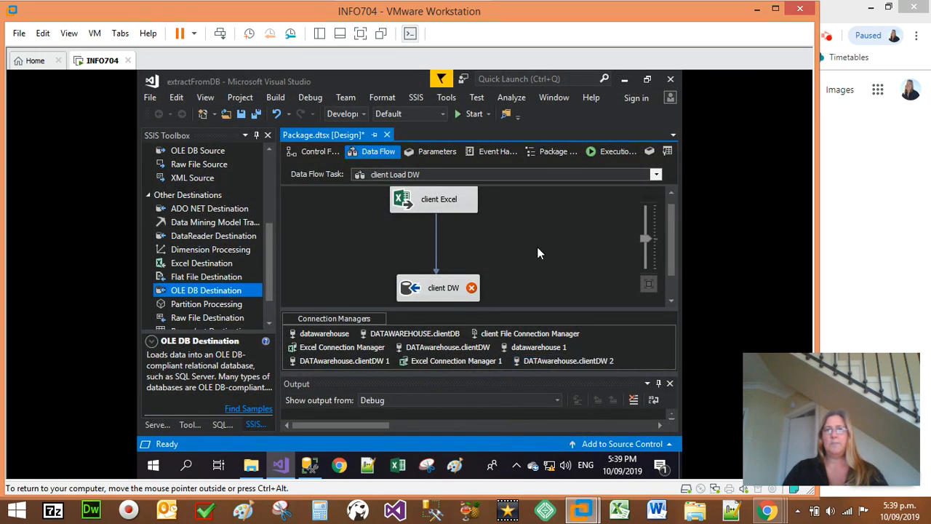
Step: Delete the data path between client Excel and client DW and place a Data Conversion transformation between them
{"action": "mouse_move", "coordinate": [472, 289]}
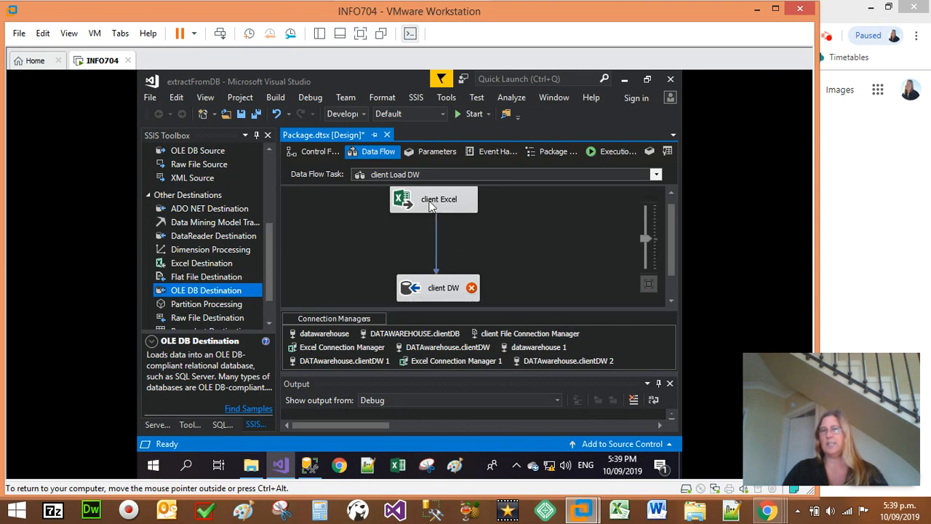
{"action": "left_click", "coordinate": [436, 243]}
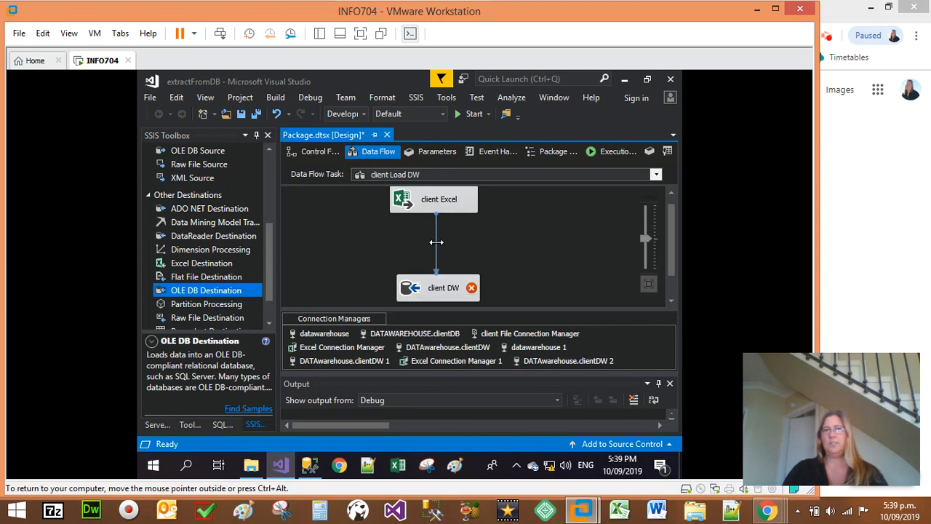
{"action": "key", "text": "Delete"}
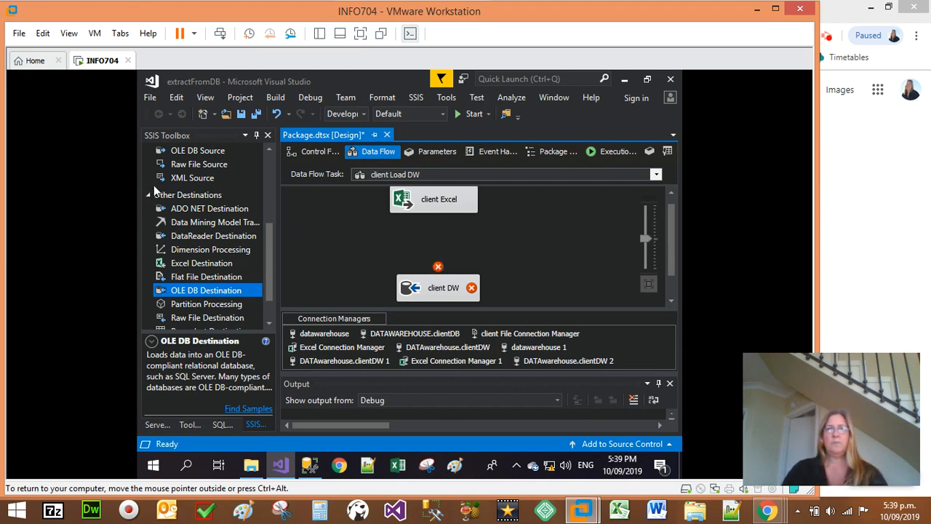
{"action": "scroll", "coordinate": [154, 190], "scroll_direction": "up", "scroll_amount": 5}
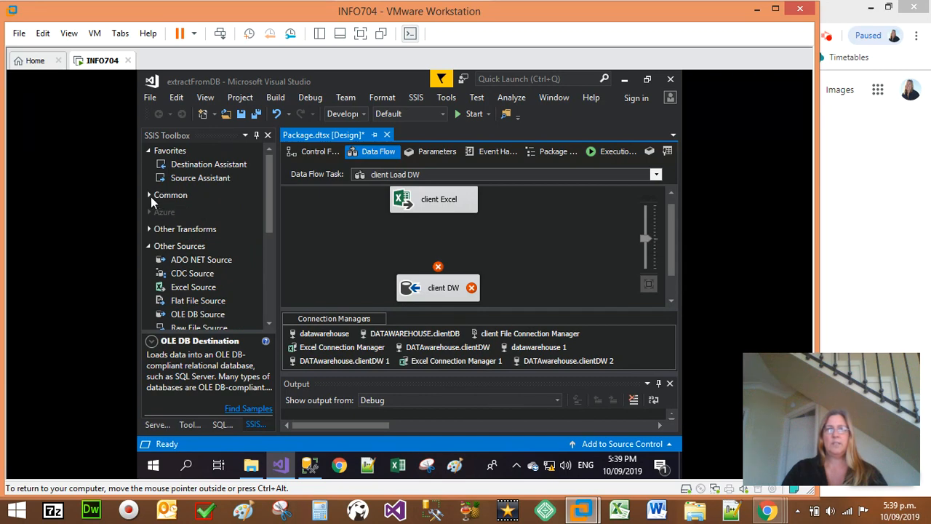
{"action": "left_click", "coordinate": [151, 197]}
{"action": "left_click_drag", "start_coordinate": [189, 255], "coordinate": [430, 247]}
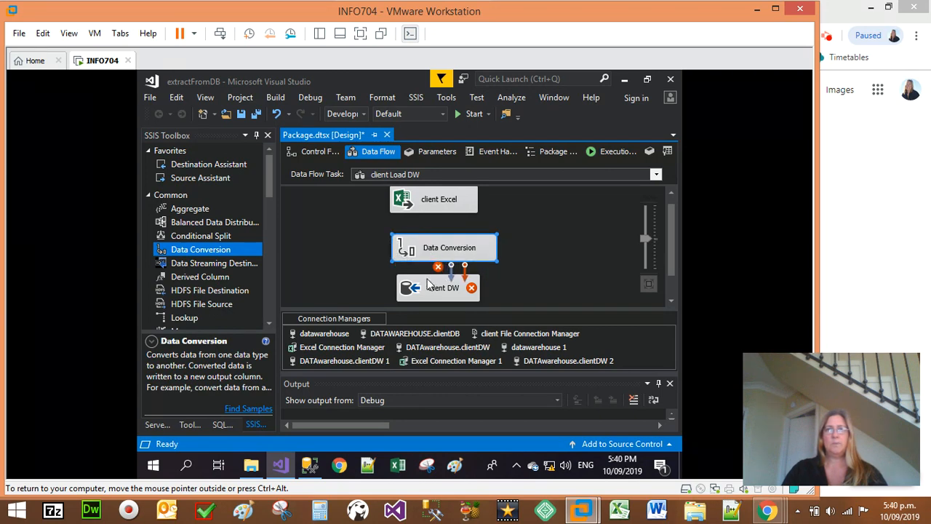
Step: Connect client Excel to the Data Conversion transformation, and connect Data Conversion to the client DW destination
{"action": "left_click", "coordinate": [447, 205]}
{"action": "left_click_drag", "start_coordinate": [442, 251], "coordinate": [450, 287]}
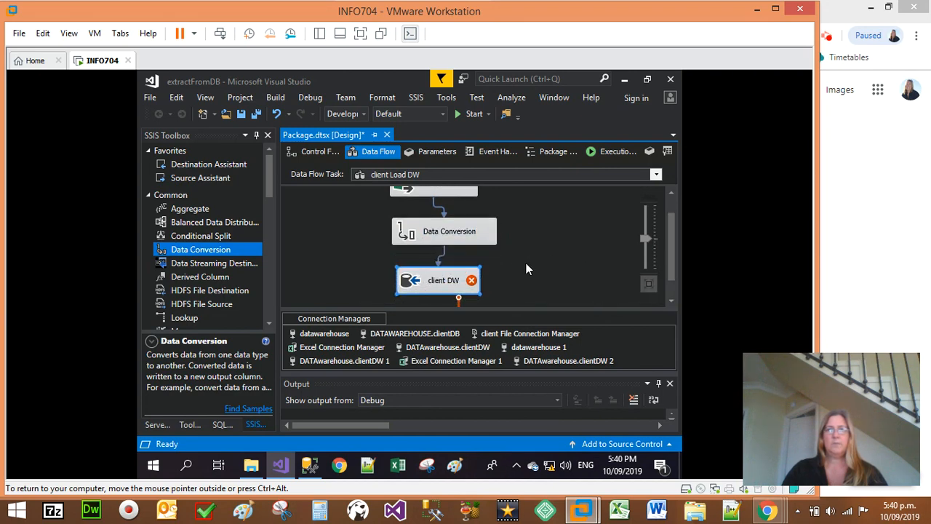
Step: In the Data Conversion transformation, select the fullname input column and set its data type to string [DT_STR]
{"action": "scroll", "coordinate": [533, 260], "scroll_direction": "up", "scroll_amount": 1}
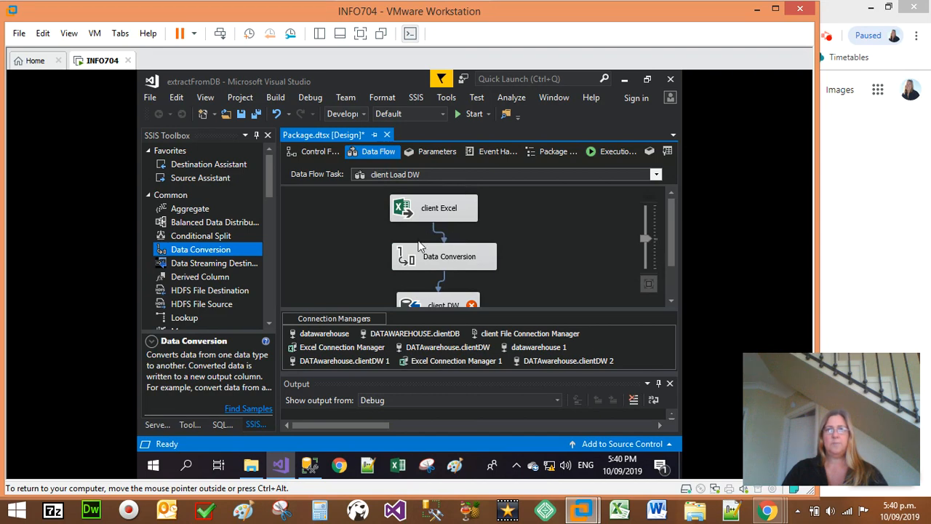
{"action": "double_click", "coordinate": [443, 258]}
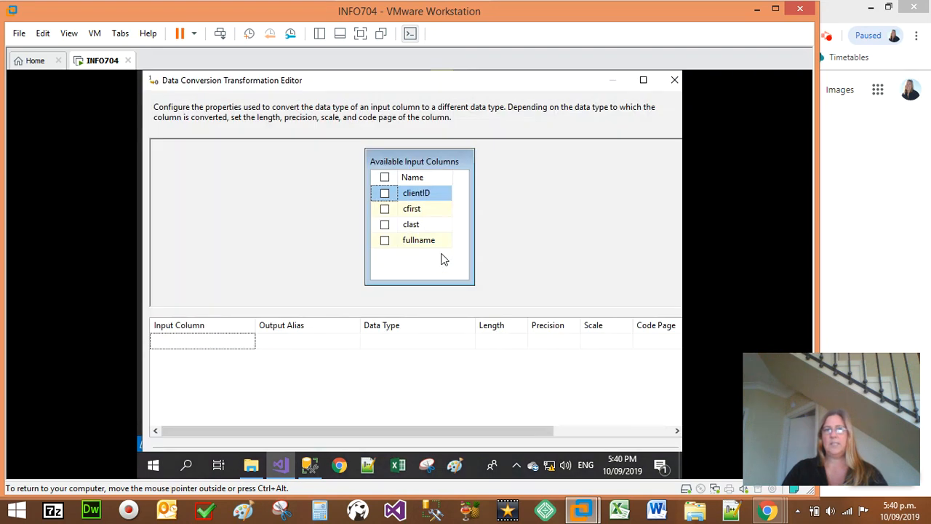
{"action": "left_click", "coordinate": [385, 241]}
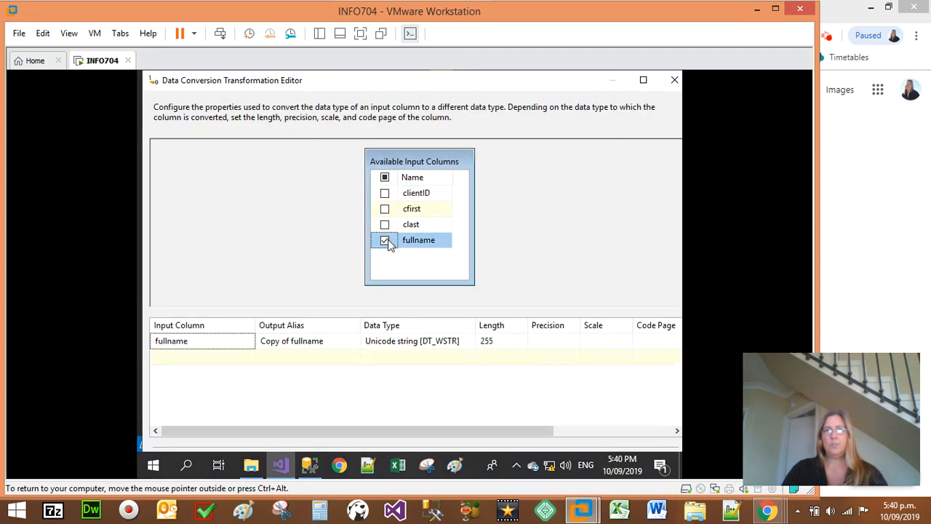
{"action": "left_click", "coordinate": [447, 349]}
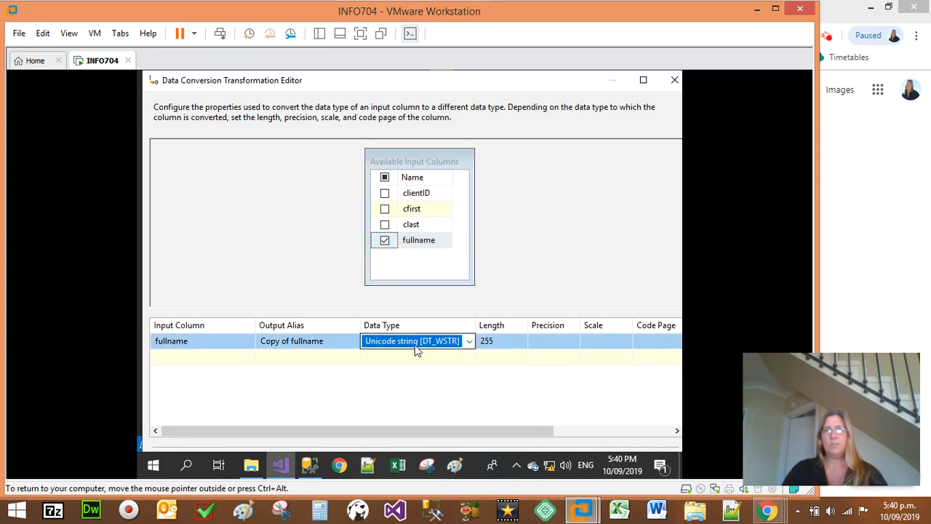
{"action": "left_click", "coordinate": [469, 345]}
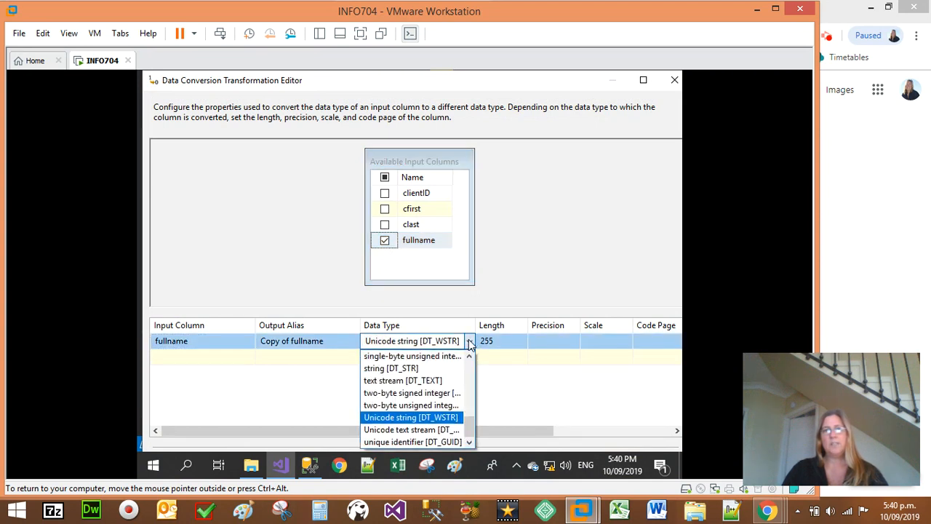
{"action": "left_click", "coordinate": [411, 368]}
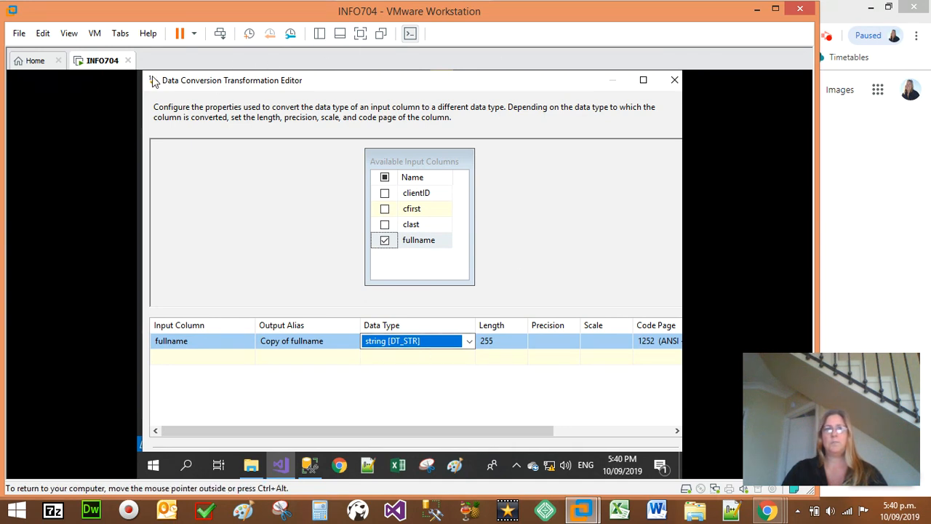
{"action": "left_click_drag", "start_coordinate": [579, 87], "coordinate": [553, 72]}
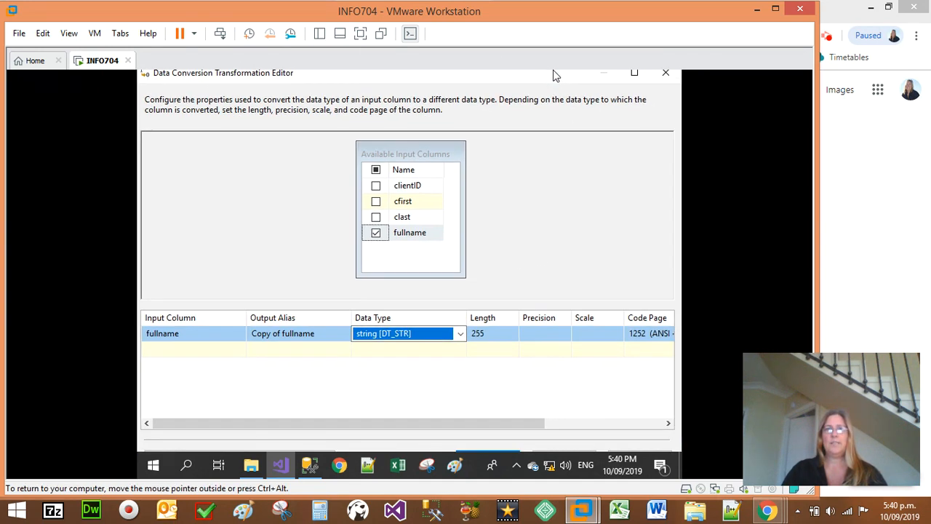
{"action": "left_click", "coordinate": [488, 430]}
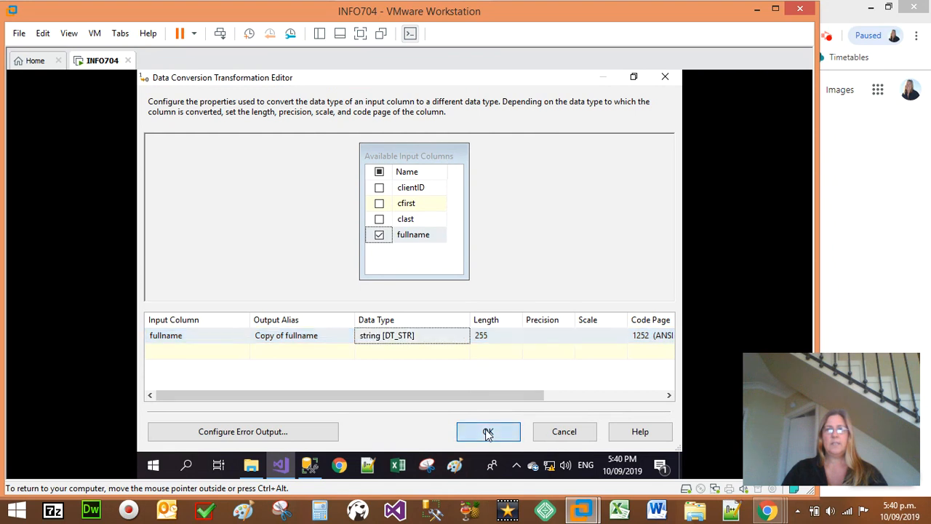
Step: Rename the output alias of the converted fullname column to fullnameConverted and accept the Data Conversion settings
{"action": "left_click", "coordinate": [310, 335]}
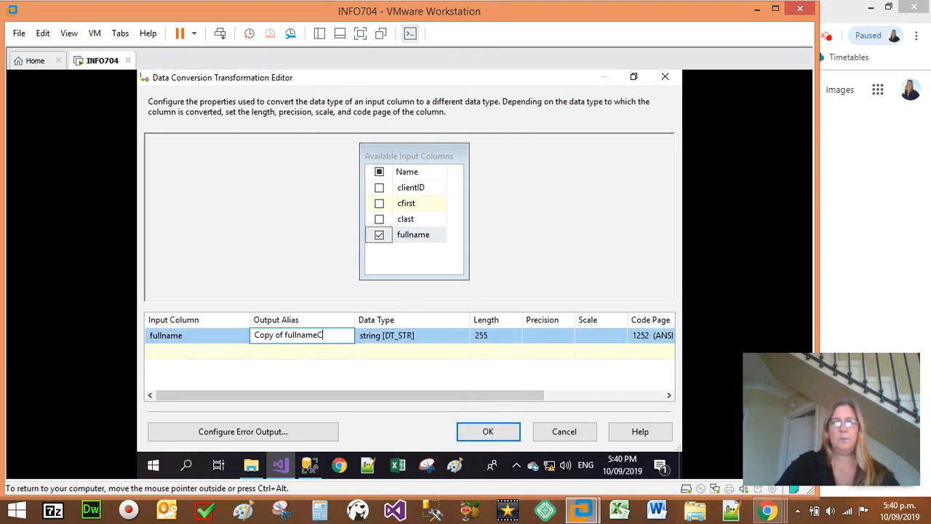
{"action": "type", "text": "Conv"}
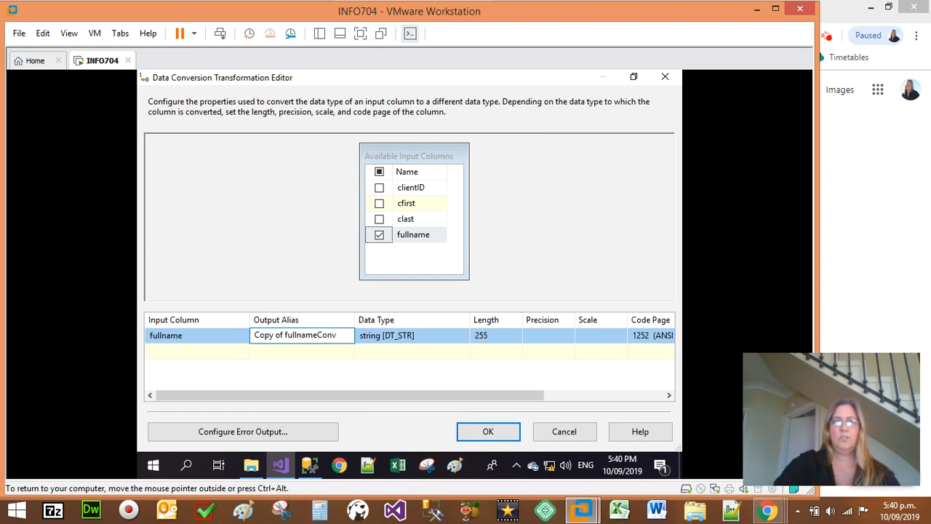
{"action": "type", "text": "ersio"}
{"action": "key", "text": "BackSpace"}
{"action": "key", "text": "BackSpace"}
{"action": "key", "text": "BackSpace"}
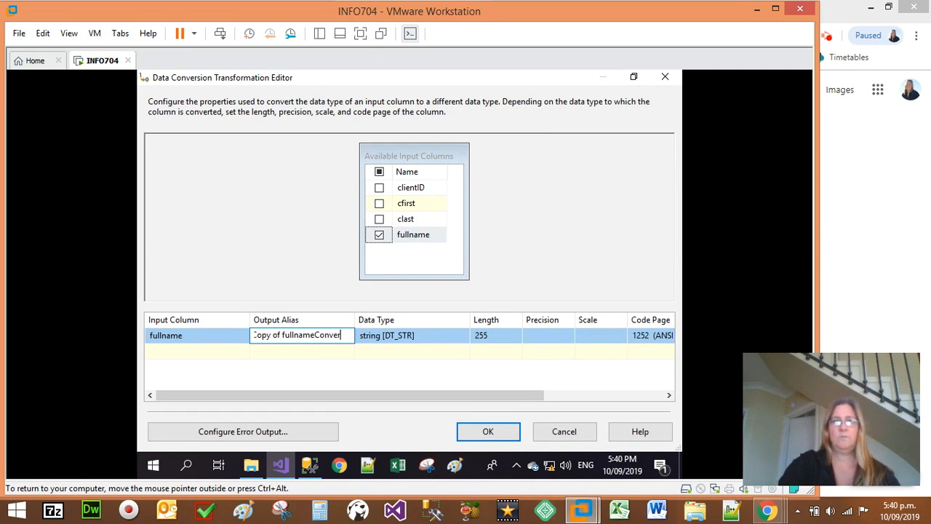
{"action": "type", "text": "erted"}
{"action": "key", "text": "ctrl+shift+Left"}
{"action": "key", "text": "Left"}
{"action": "key", "text": "ctrl+shift+Left"}
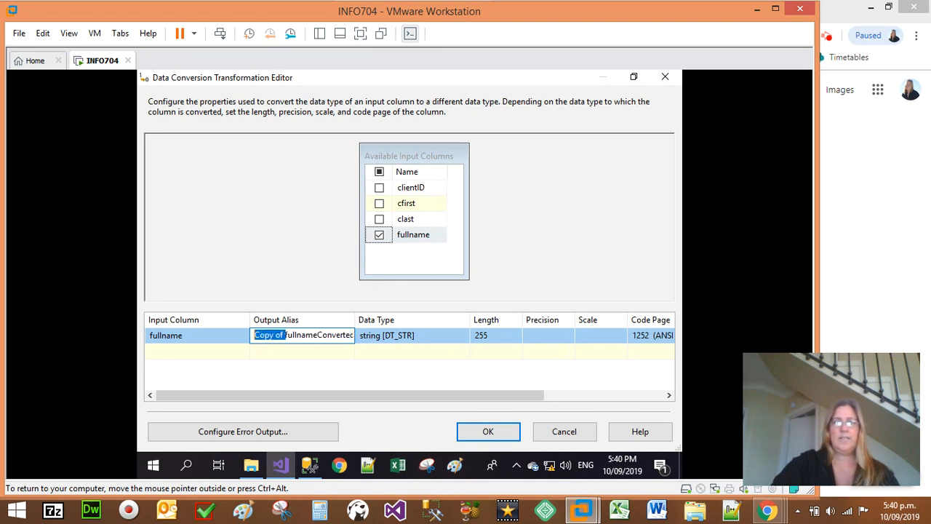
{"action": "key", "text": "BackSpace"}
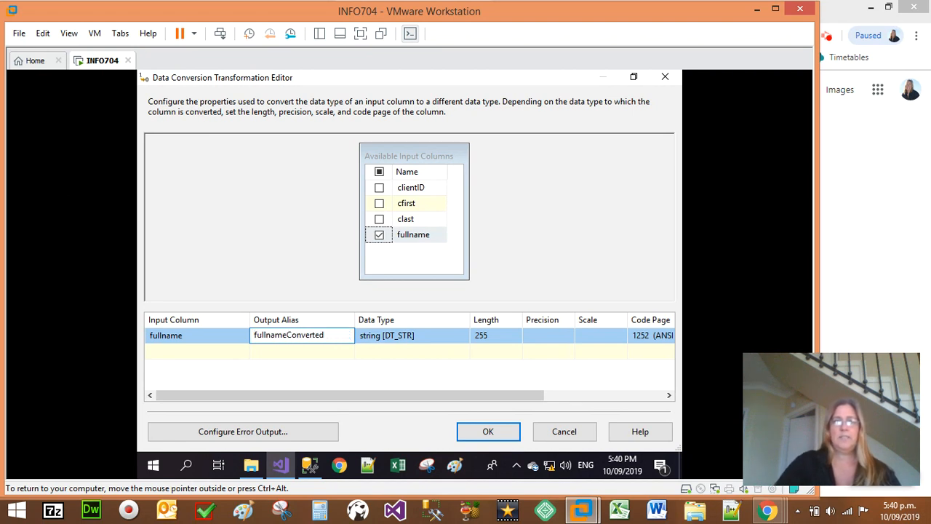
{"action": "left_click", "coordinate": [371, 368]}
{"action": "left_click", "coordinate": [487, 429]}
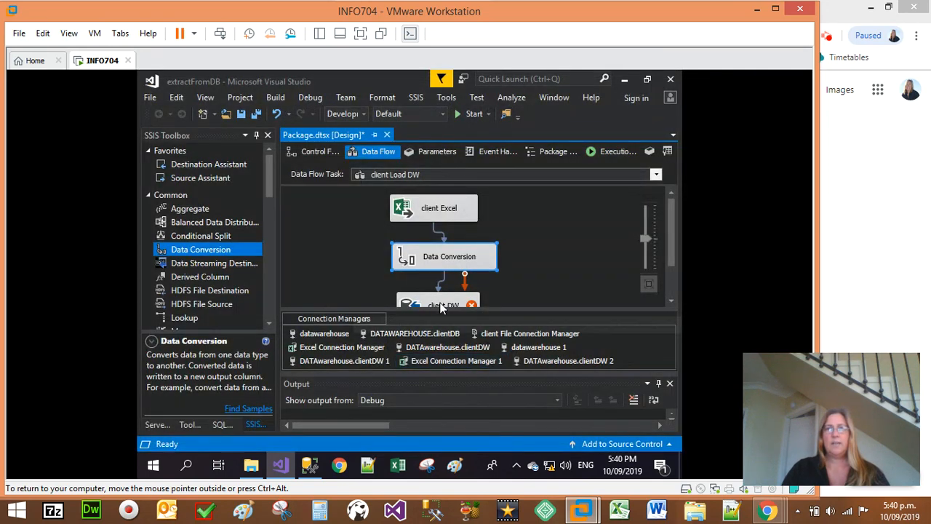
Step: In the client DW destination, map the input column fullnameConverted to the destination column fullname and accept the settings
{"action": "scroll", "coordinate": [519, 282], "scroll_direction": "down", "scroll_amount": 1}
{"action": "left_click", "coordinate": [502, 275]}
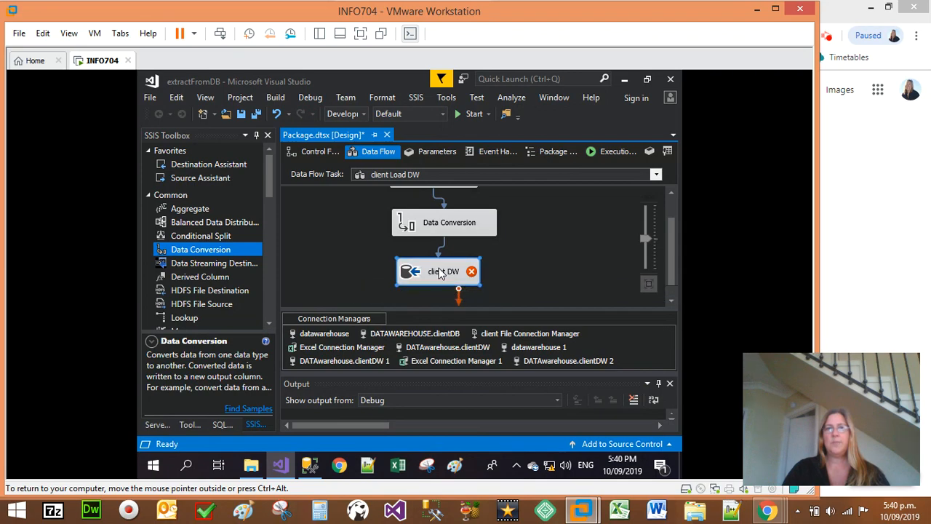
{"action": "double_click", "coordinate": [440, 271]}
{"action": "left_click", "coordinate": [176, 173]}
{"action": "left_click", "coordinate": [451, 371]}
{"action": "left_click", "coordinate": [454, 371]}
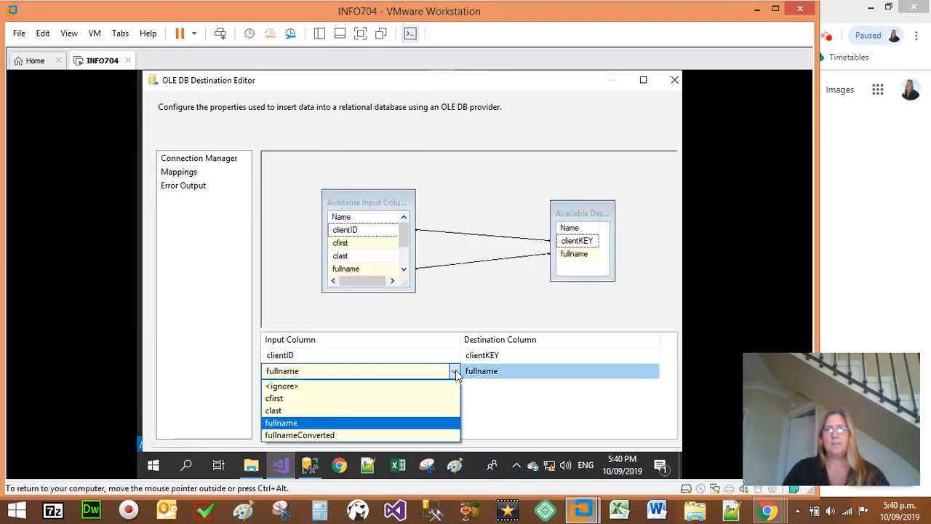
{"action": "left_click", "coordinate": [330, 435]}
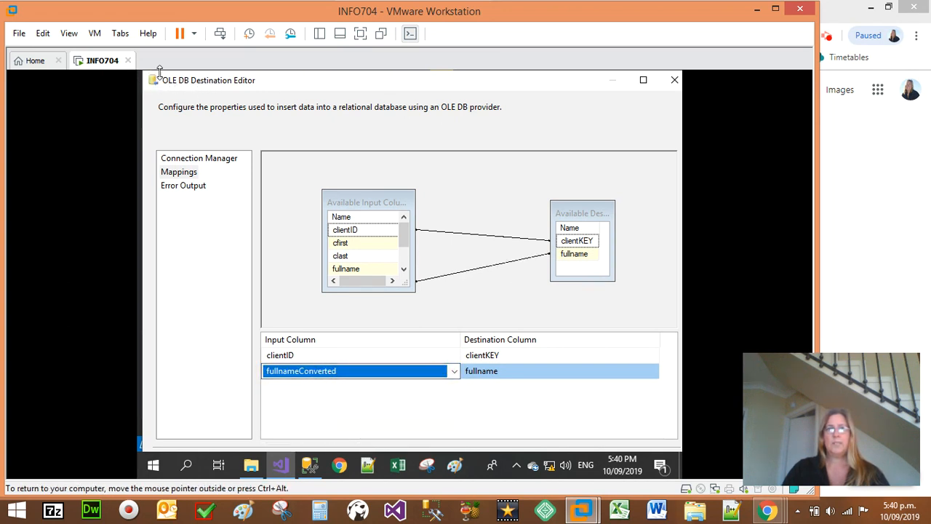
{"action": "left_click_drag", "start_coordinate": [265, 88], "coordinate": [282, 96]}
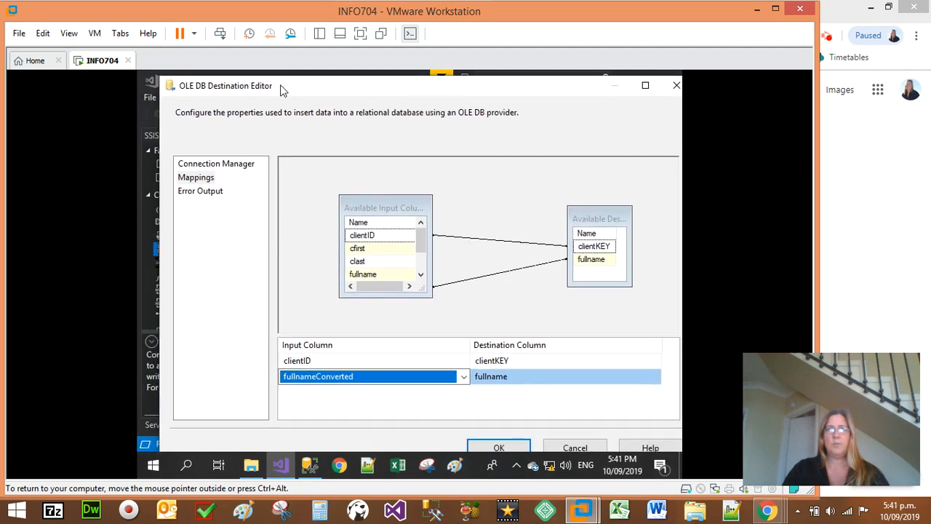
{"action": "left_click", "coordinate": [500, 441]}
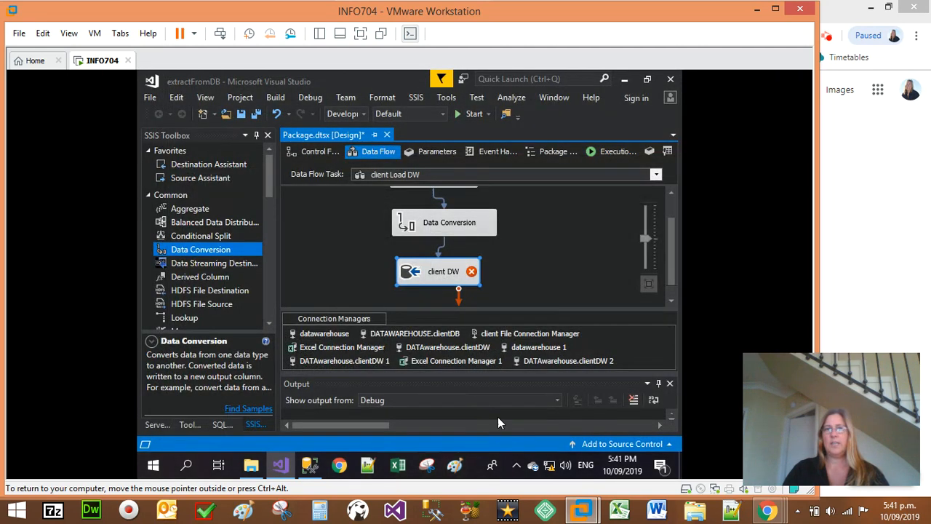
Step: In the client DW mappings, set the input column for the destination column clientKEY to <ignore> and accept the settings
{"action": "left_click", "coordinate": [542, 260]}
{"action": "left_click_drag", "start_coordinate": [477, 280], "coordinate": [474, 284]}
{"action": "mouse_move", "coordinate": [476, 281]}
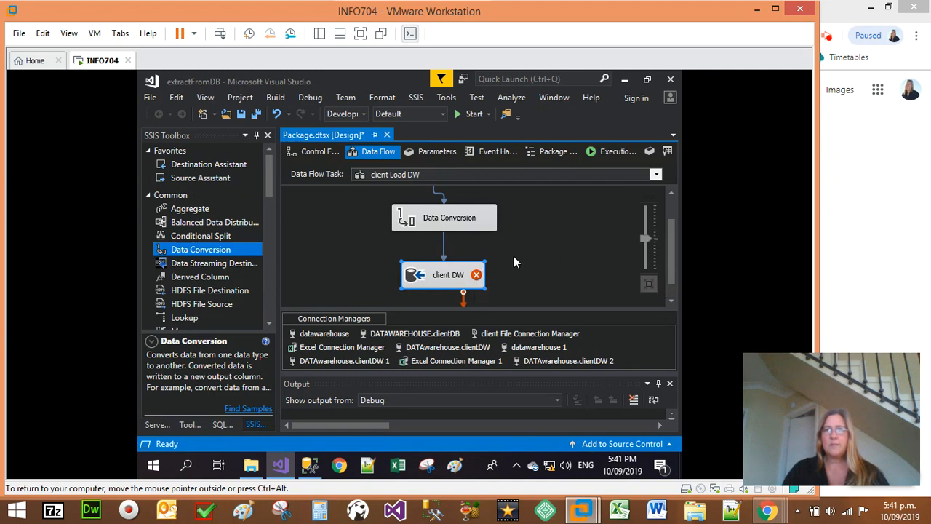
{"action": "scroll", "coordinate": [470, 266], "scroll_direction": "up", "scroll_amount": 1}
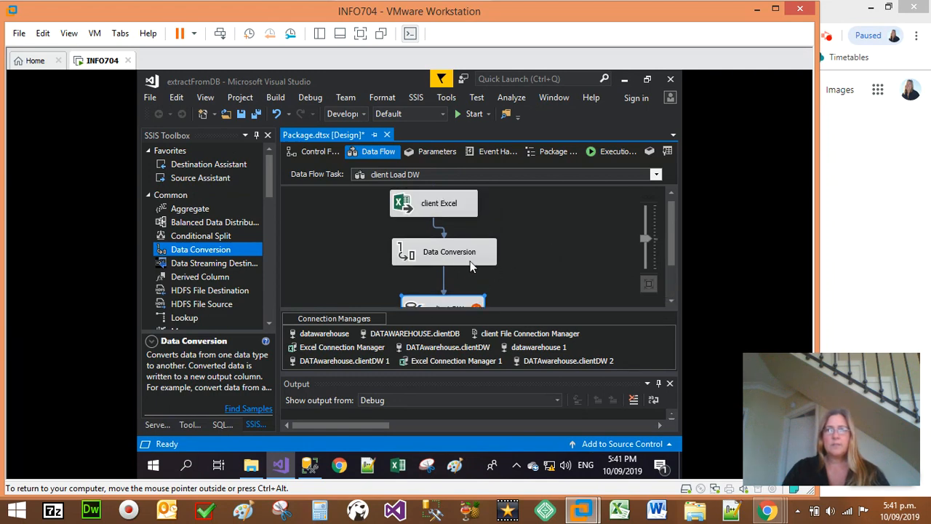
{"action": "double_click", "coordinate": [434, 305]}
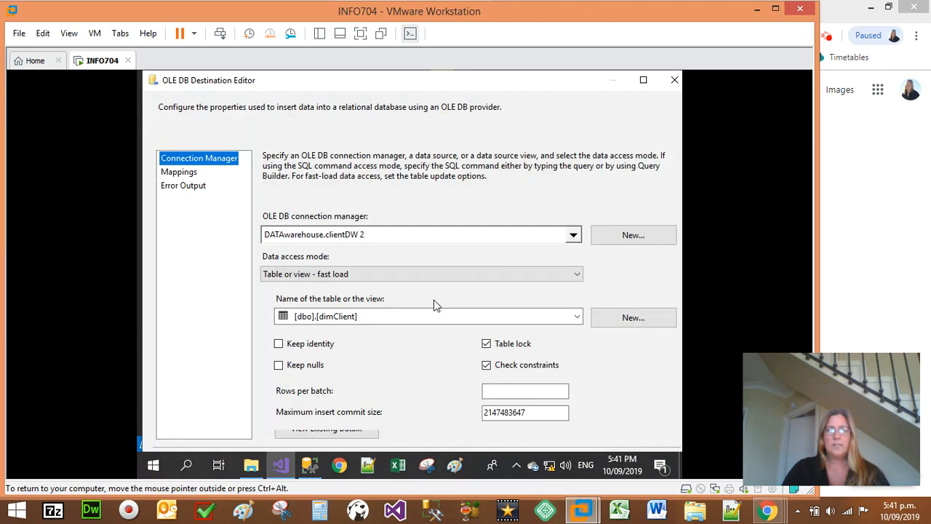
{"action": "left_click", "coordinate": [183, 172]}
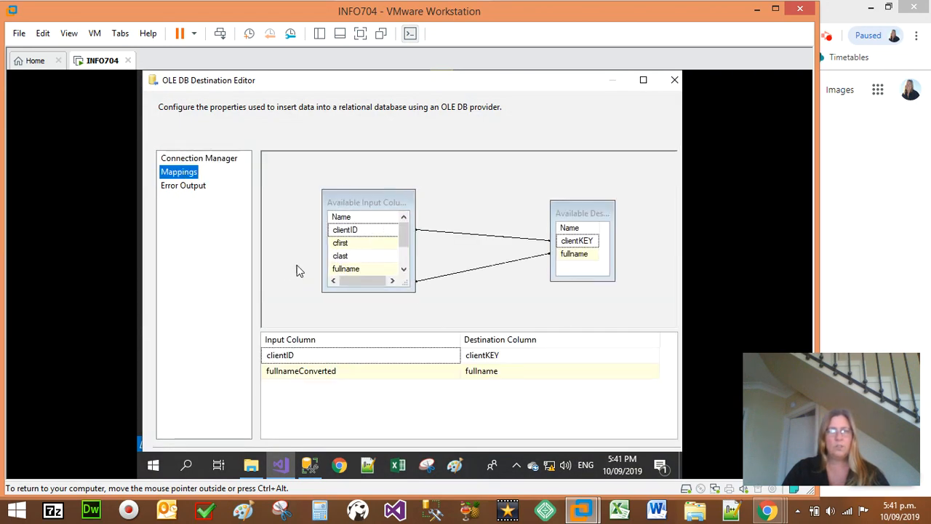
{"action": "left_click", "coordinate": [449, 357]}
{"action": "left_click", "coordinate": [449, 357]}
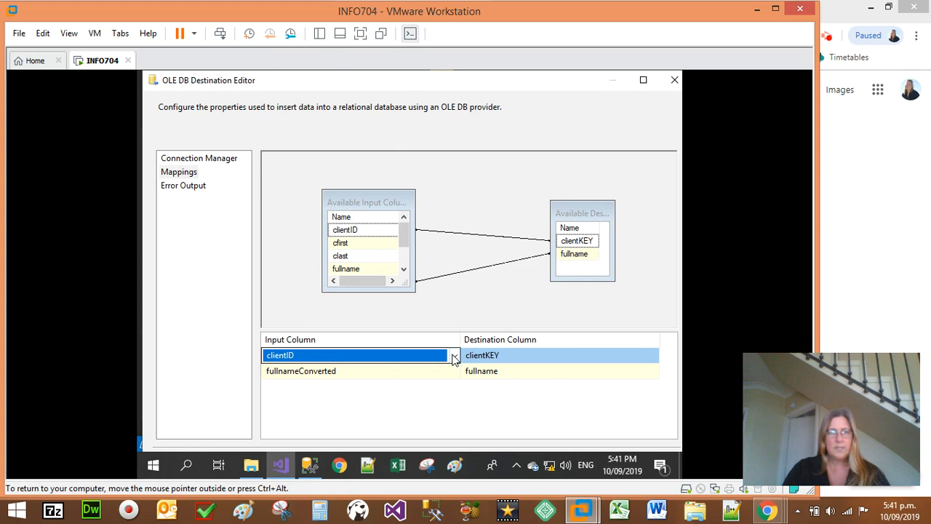
{"action": "left_click", "coordinate": [454, 357]}
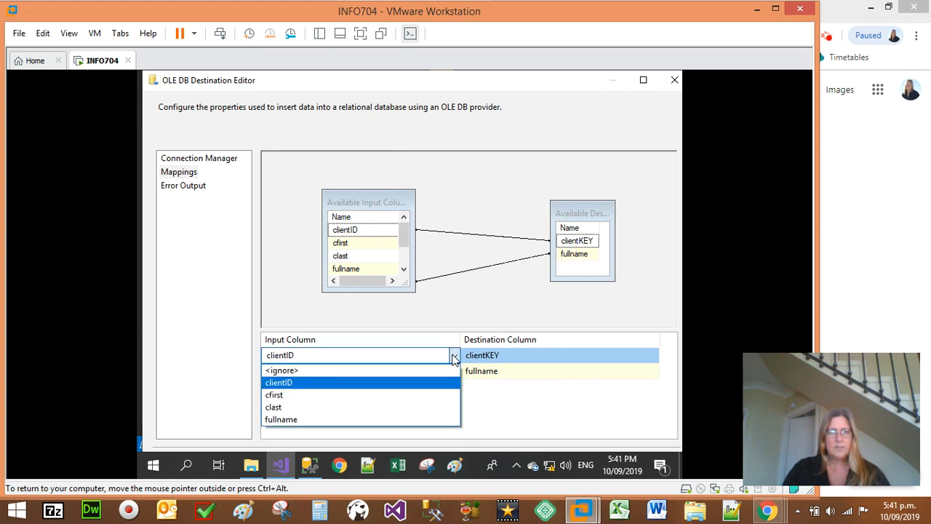
{"action": "left_click", "coordinate": [293, 372]}
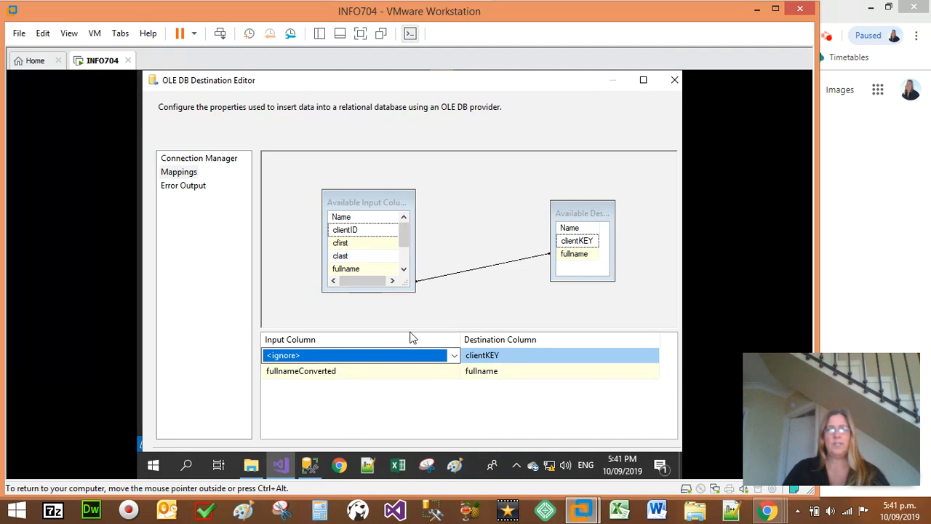
{"action": "left_click", "coordinate": [433, 313]}
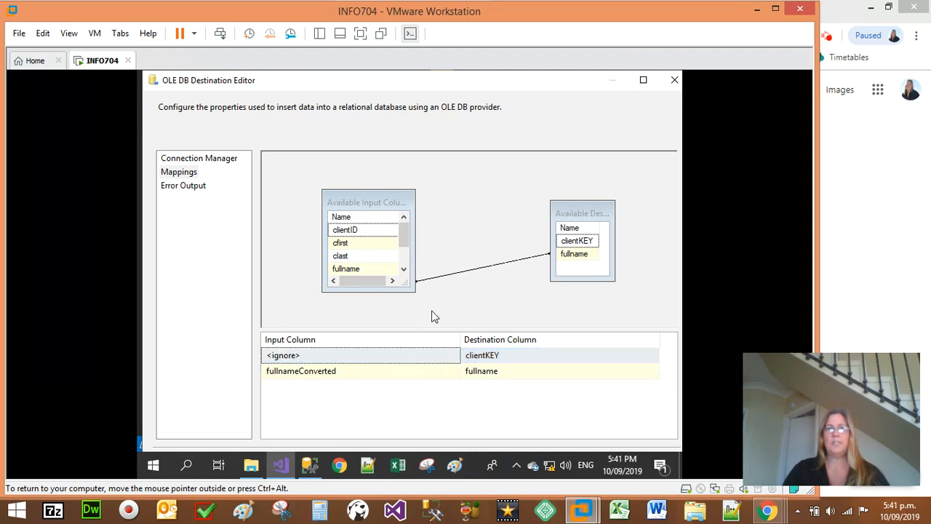
{"action": "left_click_drag", "start_coordinate": [144, 72], "coordinate": [175, 114]}
{"action": "left_click_drag", "start_coordinate": [248, 112], "coordinate": [238, 92]}
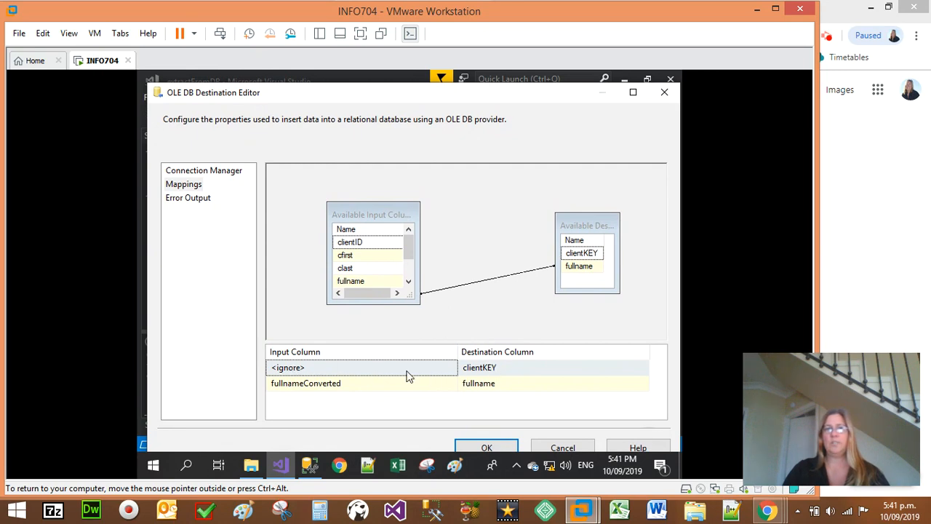
{"action": "left_click", "coordinate": [469, 445]}
Step: Check the warning on the client DW destination and save all the project's files
{"action": "left_click", "coordinate": [537, 287]}
{"action": "mouse_move", "coordinate": [477, 300]}
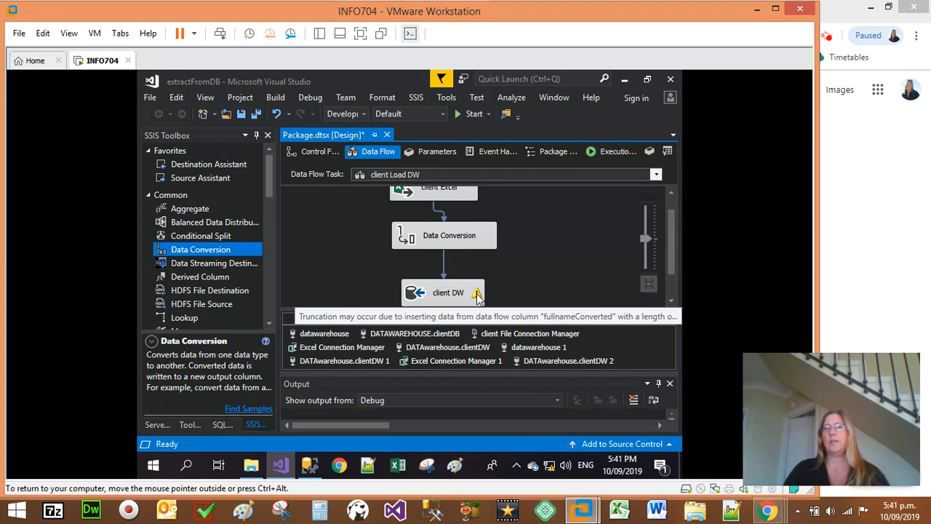
{"action": "scroll", "coordinate": [533, 284], "scroll_direction": "up", "scroll_amount": 1}
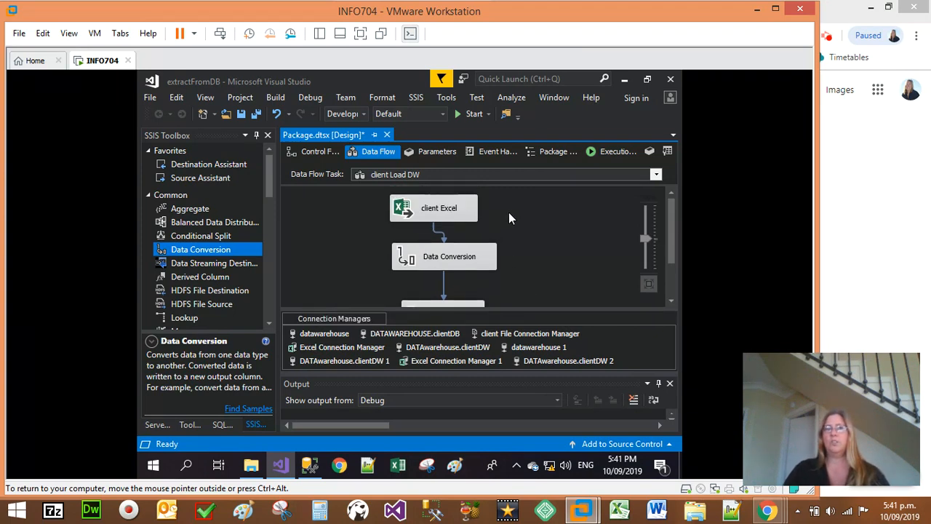
{"action": "left_click", "coordinate": [150, 98]}
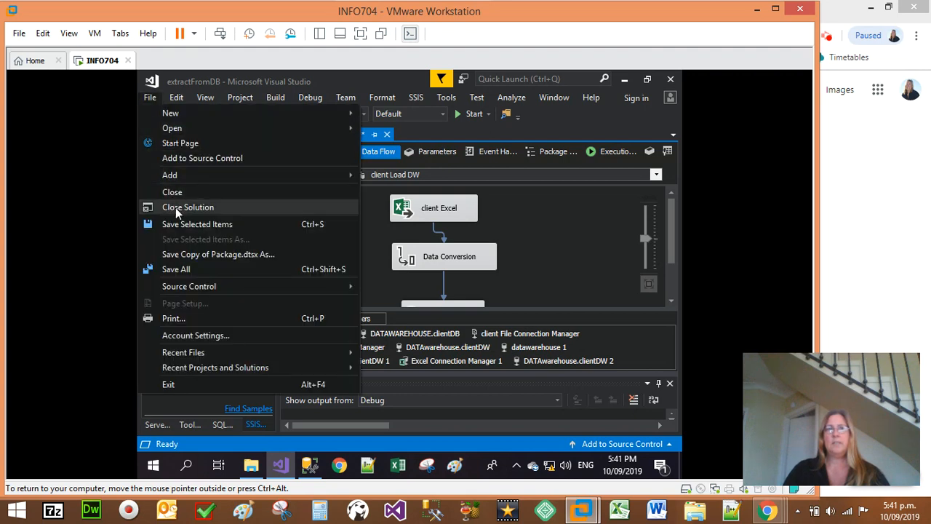
{"action": "left_click", "coordinate": [178, 270]}
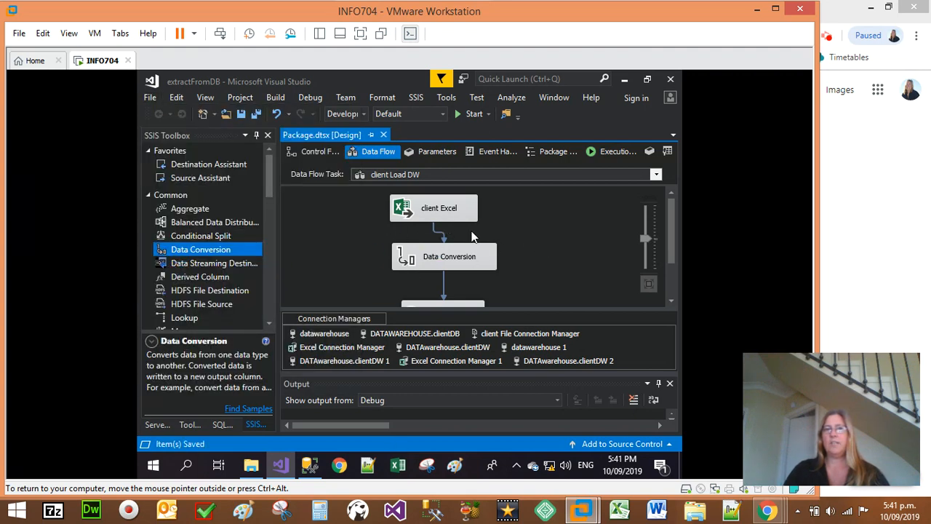
Step: Run the package in debug mode to execute the client Load DW data flow
{"action": "scroll", "coordinate": [518, 235], "scroll_direction": "down", "scroll_amount": 2}
{"action": "scroll", "coordinate": [514, 252], "scroll_direction": "up", "scroll_amount": 2}
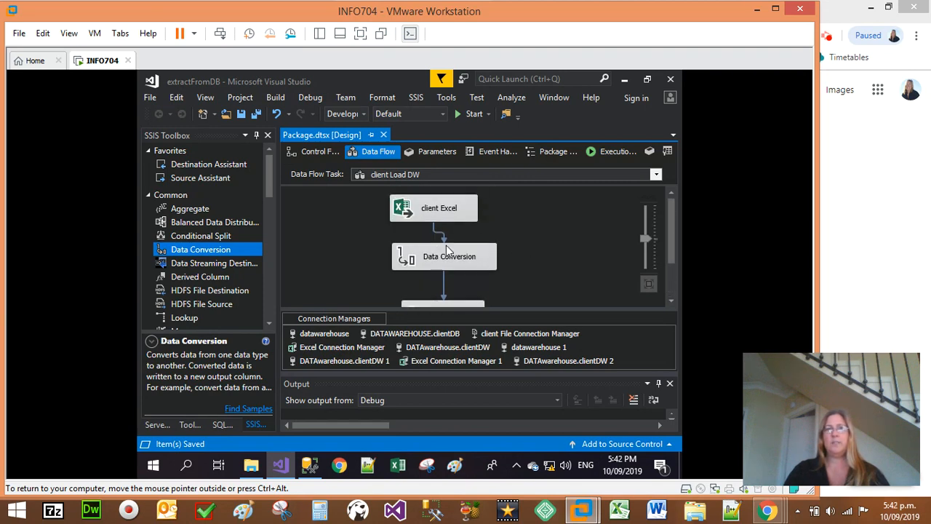
{"action": "left_click", "coordinate": [467, 114]}
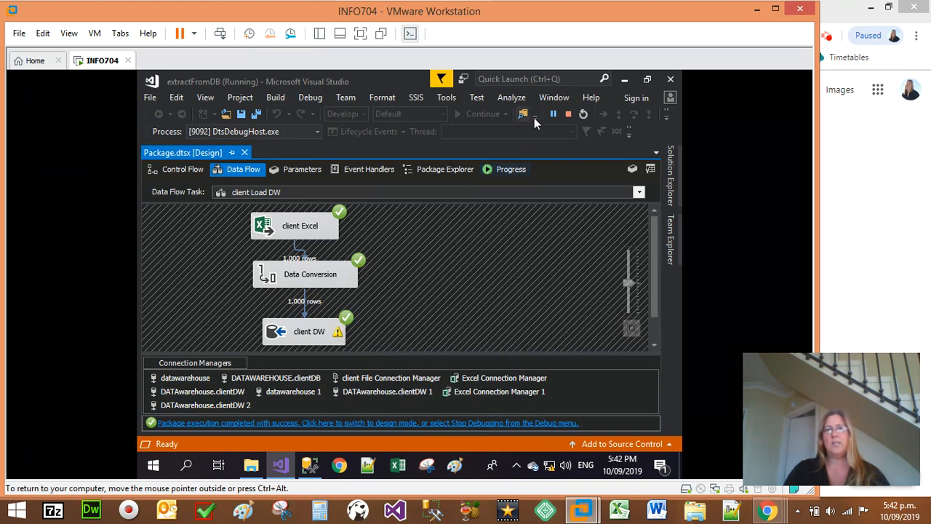
Step: Stop debugging the package and switch to SQL Server Management Studio
{"action": "left_click", "coordinate": [567, 114]}
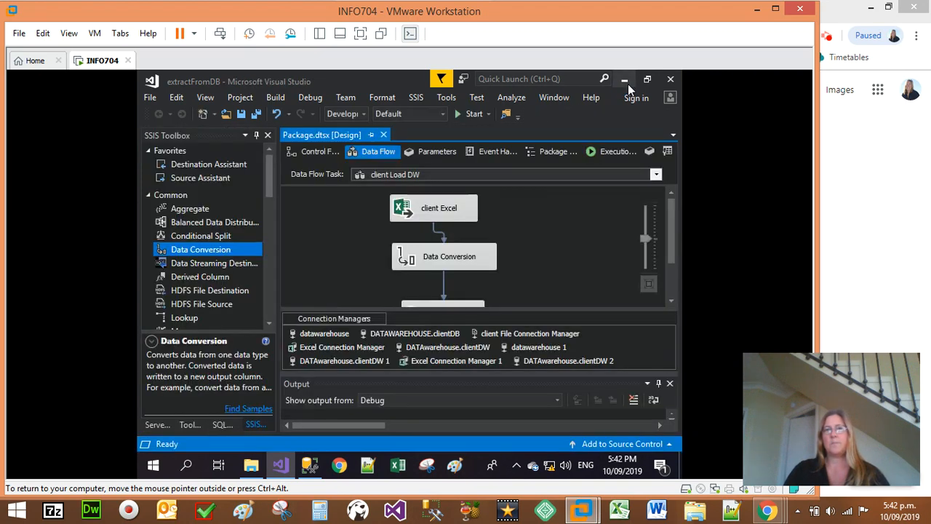
{"action": "left_click", "coordinate": [624, 80]}
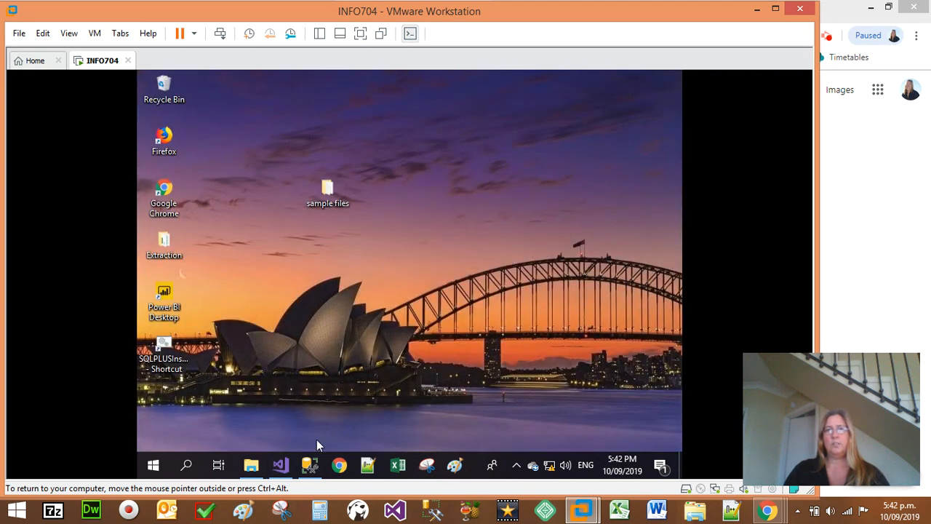
{"action": "left_click", "coordinate": [310, 465]}
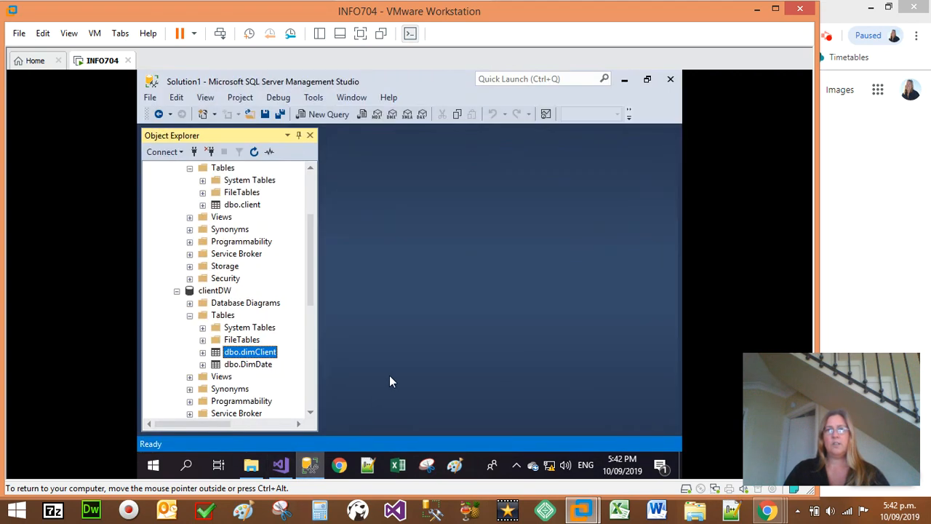
Step: Query the top 1000 rows of dbo.dimClient in clientDW and check the loaded fullname column
{"action": "right_click", "coordinate": [254, 354]}
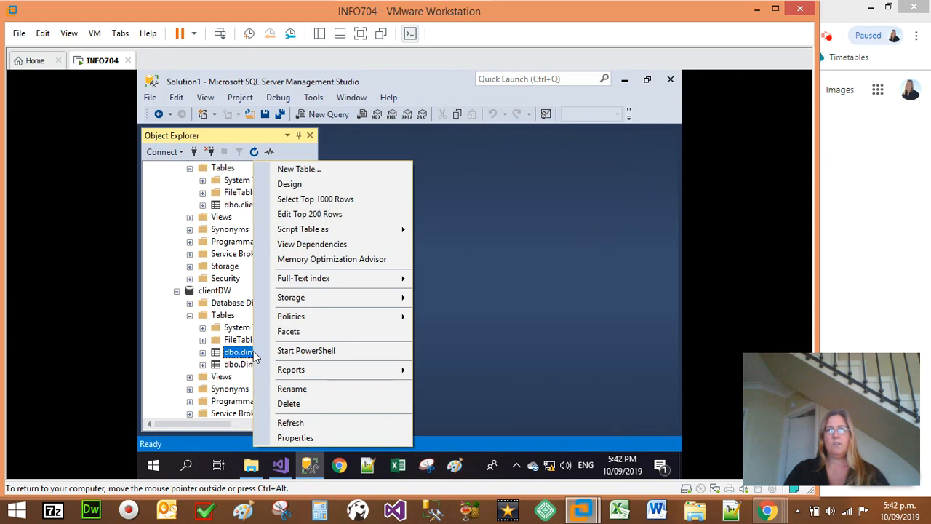
{"action": "left_click", "coordinate": [329, 204]}
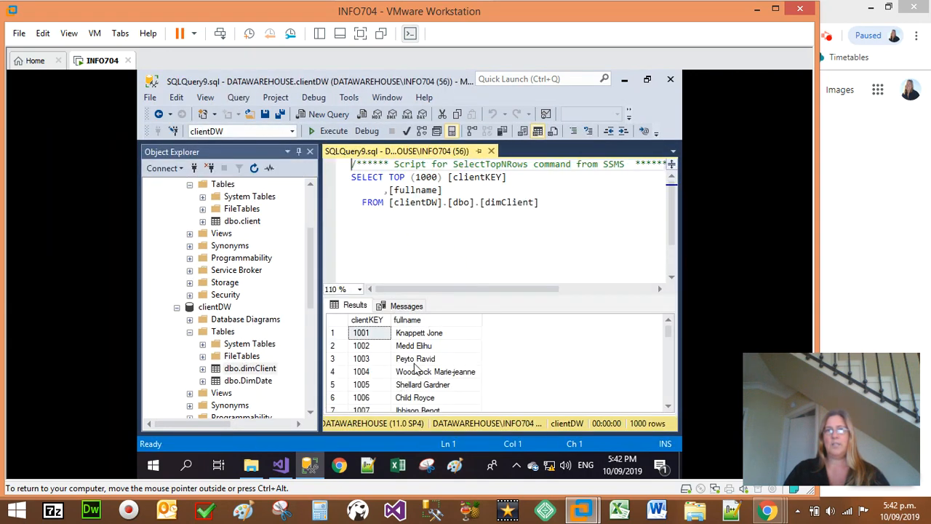
{"action": "left_click", "coordinate": [416, 358]}
{"action": "left_click", "coordinate": [420, 337]}
{"action": "left_click", "coordinate": [420, 359]}
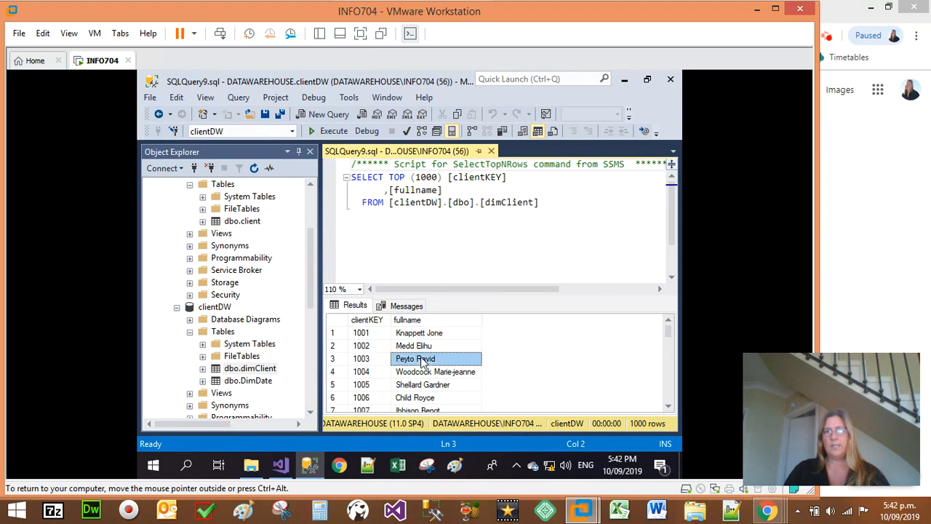
{"action": "scroll", "coordinate": [411, 383], "scroll_direction": "down", "scroll_amount": 3}
{"action": "scroll", "coordinate": [412, 384], "scroll_direction": "up", "scroll_amount": 3}
{"action": "left_click", "coordinate": [409, 320]}
Step: Query the top 1000 rows of dbo.client in clientDB and examine the clast and cfirst values of the first row
{"action": "right_click", "coordinate": [248, 220]}
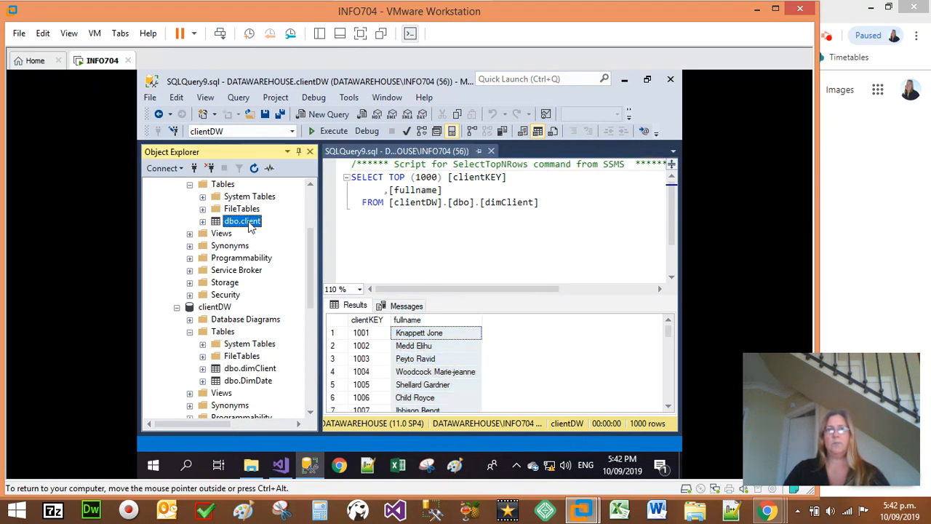
{"action": "left_click", "coordinate": [314, 201]}
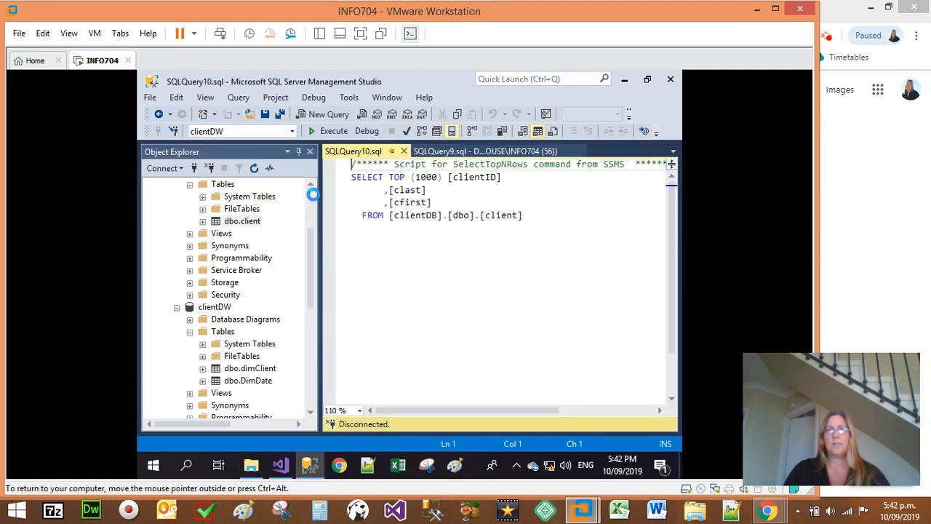
{"action": "left_click", "coordinate": [400, 334]}
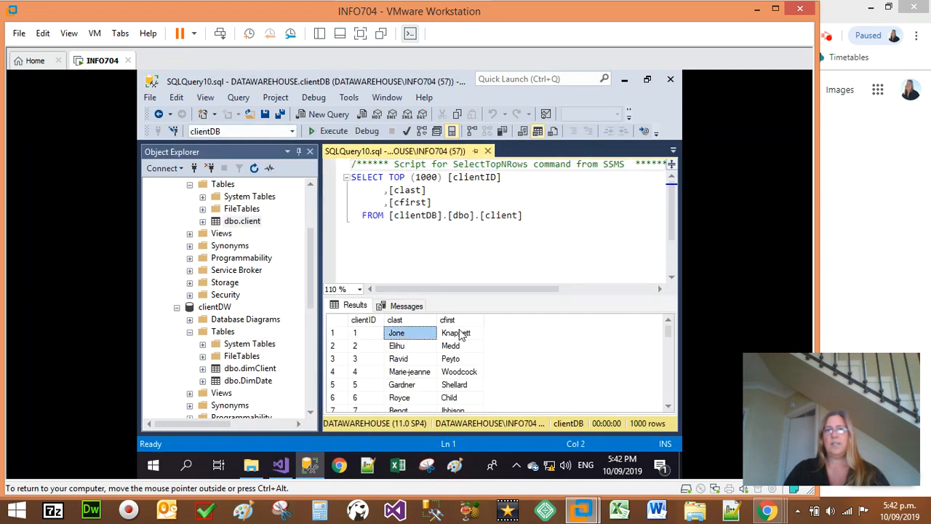
{"action": "left_click", "coordinate": [469, 336]}
{"action": "left_click", "coordinate": [415, 336]}
Step: Close both the client and dimClient query windows and minimize SQL Server Management Studio
{"action": "left_click", "coordinate": [487, 151]}
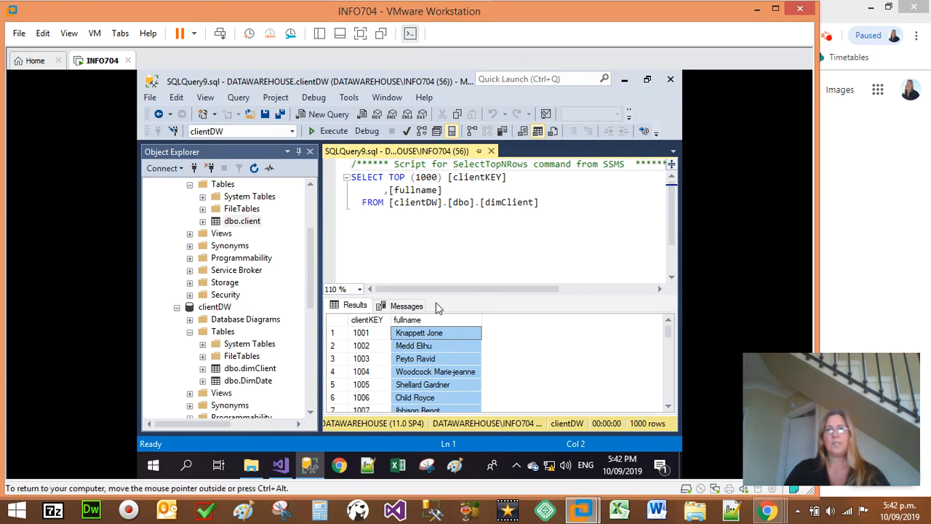
{"action": "left_click", "coordinate": [491, 151]}
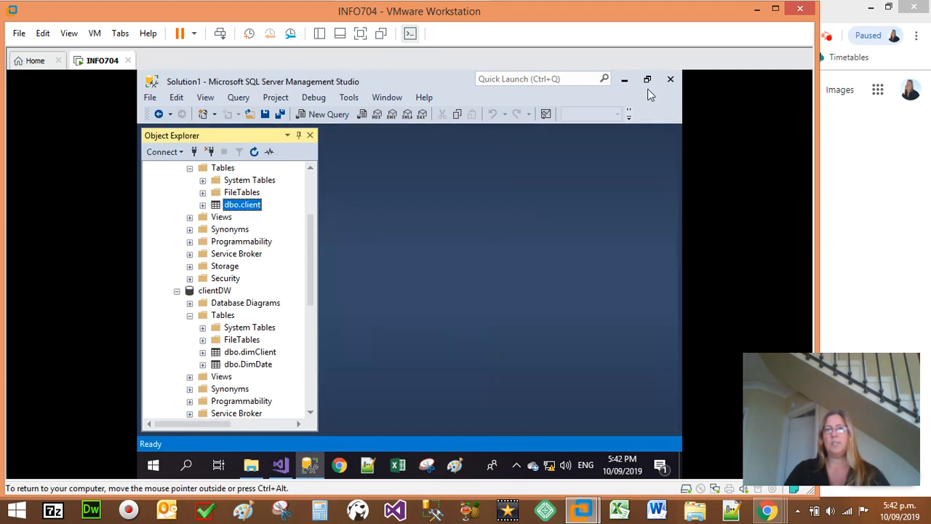
{"action": "left_click", "coordinate": [623, 81]}
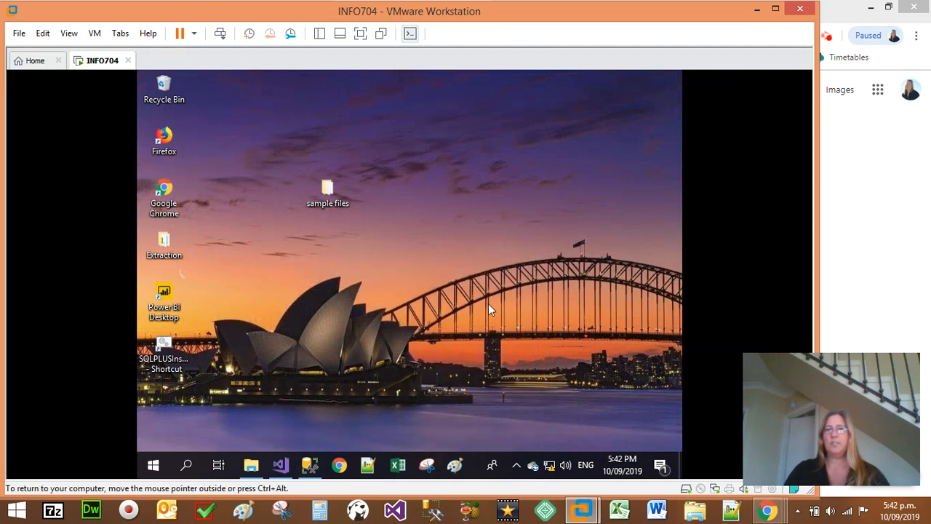
{"action": "left_click", "coordinate": [829, 42]}
{"action": "left_click", "coordinate": [830, 42]}
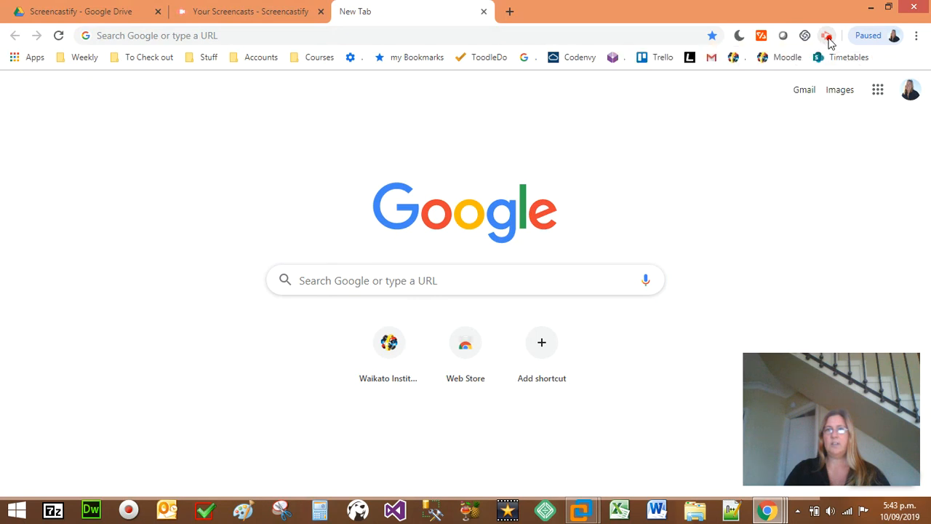